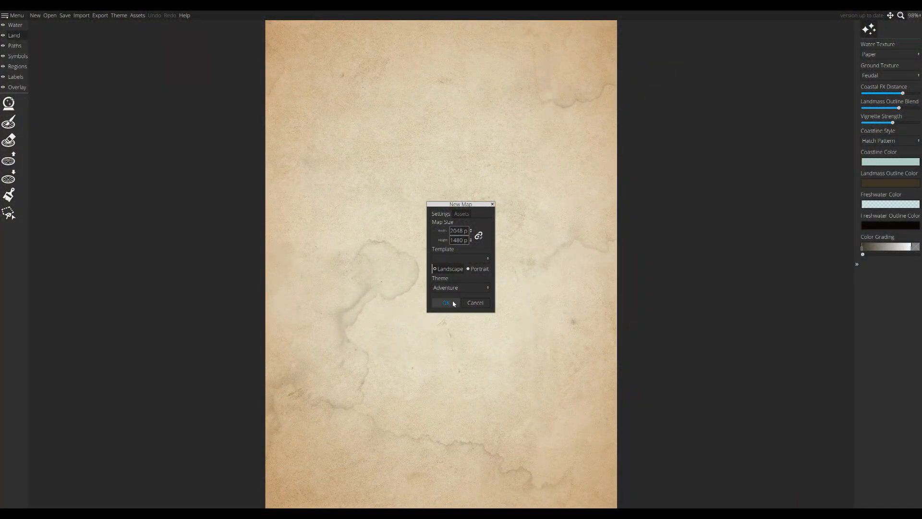
# Create a new landscape map of 2048 by 1480 pixels using the Adventure theme.
pyautogui.click(452, 300)
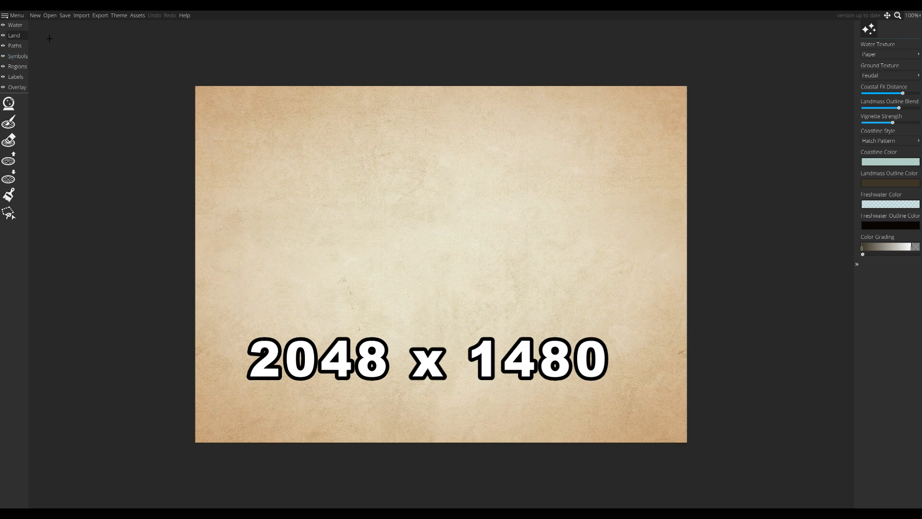
pyautogui.click(38, 17)
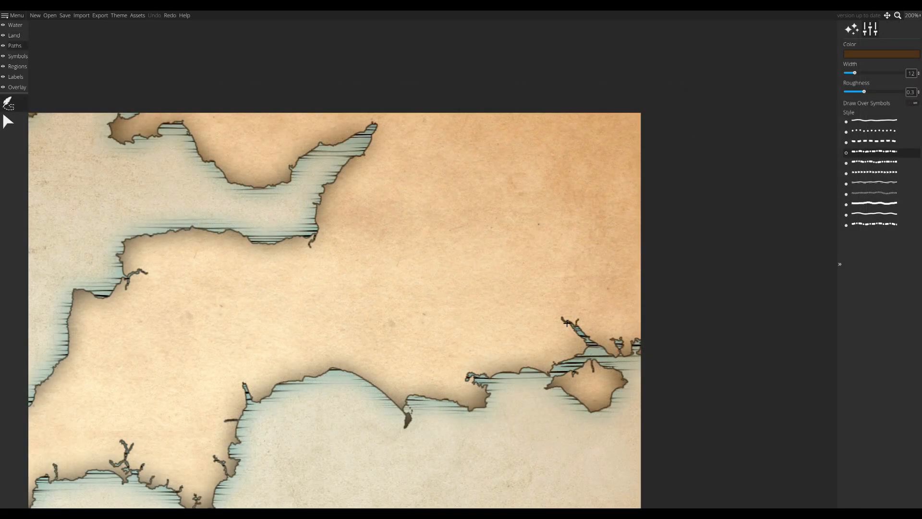
# Draw a brown dash-dotted border inland from the eastern estuary and position the CYMRU label over the northern land.
pyautogui.moveTo(420, 207); pyautogui.dragTo(376, 163)
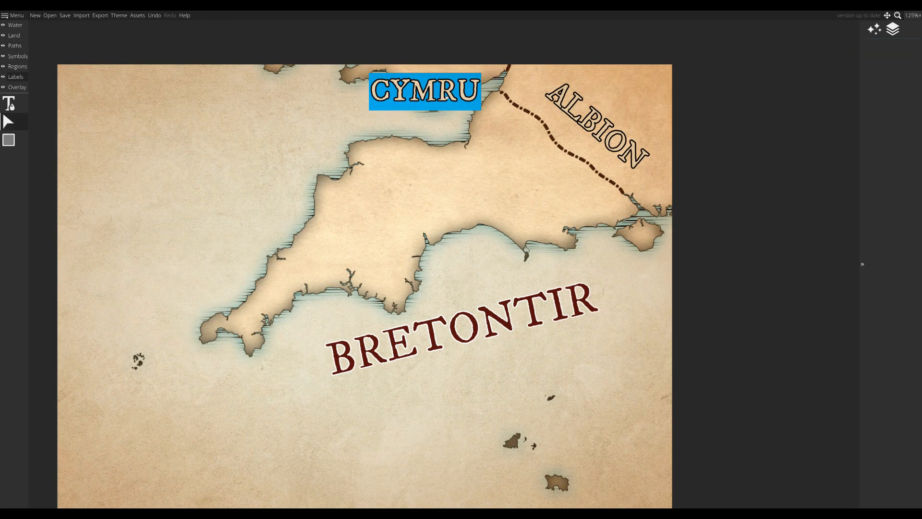
pyautogui.click(355, 134)
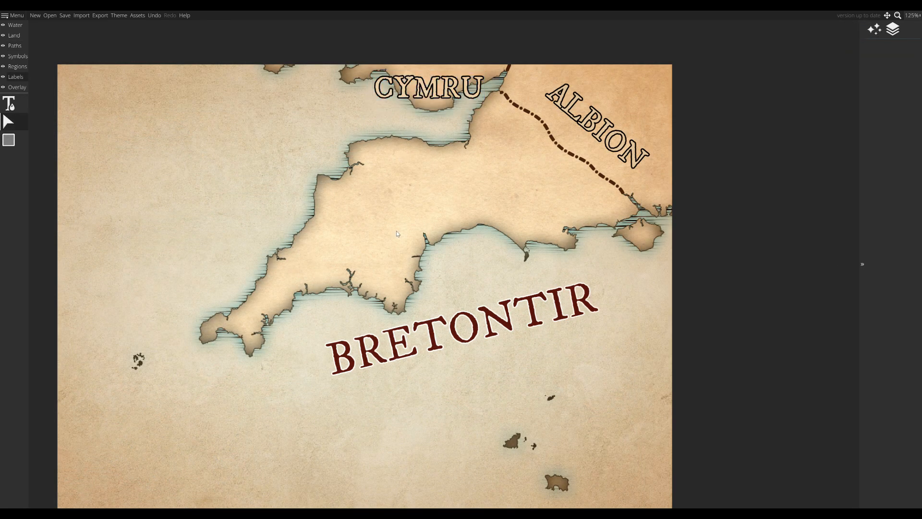
pyautogui.moveTo(423, 307); pyautogui.dragTo(463, 271)
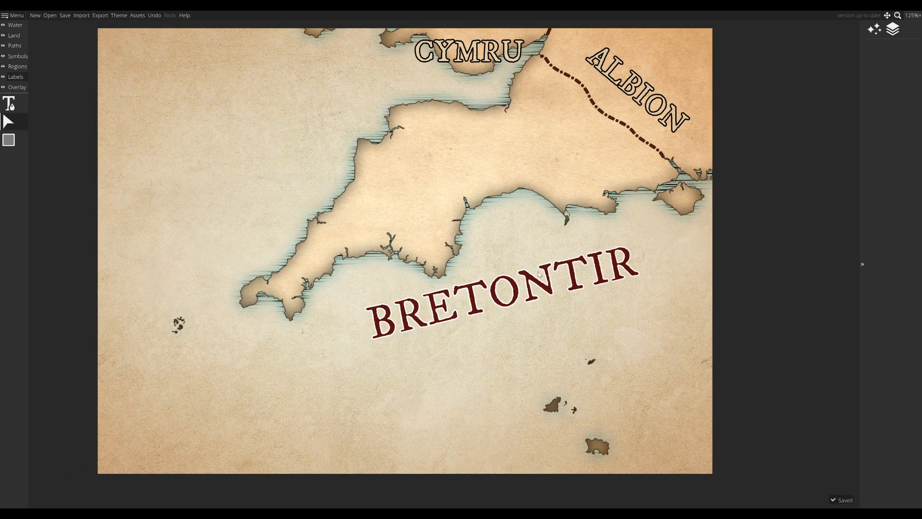
# Paint the main body of the Bretontir peninsula olive green with the land colour brush.
pyautogui.click(14, 35)
pyautogui.click(9, 194)
pyautogui.moveTo(269, 288)
pyautogui.mouseDown()
pyautogui.moveTo(302, 262)
pyautogui.moveTo(460, 241)
pyautogui.moveTo(466, 178)
pyautogui.moveTo(673, 200)
pyautogui.mouseUp()
pyautogui.moveTo(589, 186); pyautogui.dragTo(498, 362)
pyautogui.scroll(5, 498, 362)
pyautogui.moveTo(312, 161)
pyautogui.mouseDown()
pyautogui.moveTo(488, 366)
pyautogui.moveTo(469, 249)
pyautogui.moveTo(533, 302)
pyautogui.mouseUp()
# Extend the green up to the dashed border with a size 24 brush and shade along it with a size 60 textured brush at 0.2 opacity.
pyautogui.scroll(5, 455, 296)
pyautogui.press('[')
pyautogui.moveTo(364, 103)
pyautogui.mouseDown()
pyautogui.moveTo(454, 296)
pyautogui.moveTo(472, 201)
pyautogui.moveTo(499, 206)
pyautogui.mouseUp()
pyautogui.moveTo(545, 254)
pyautogui.mouseDown()
pyautogui.moveTo(370, 80)
pyautogui.moveTo(549, 189)
pyautogui.moveTo(696, 390)
pyautogui.mouseUp()
pyautogui.moveTo(688, 437); pyautogui.dragTo(260, 200)
pyautogui.moveTo(269, 183)
pyautogui.mouseDown()
pyautogui.moveTo(451, 249)
pyautogui.moveTo(596, 333)
pyautogui.mouseUp()
pyautogui.moveTo(610, 348); pyautogui.dragTo(344, 166)
pyautogui.moveTo(355, 187)
pyautogui.mouseDown()
pyautogui.moveTo(433, 278)
pyautogui.moveTo(575, 356)
pyautogui.mouseUp()
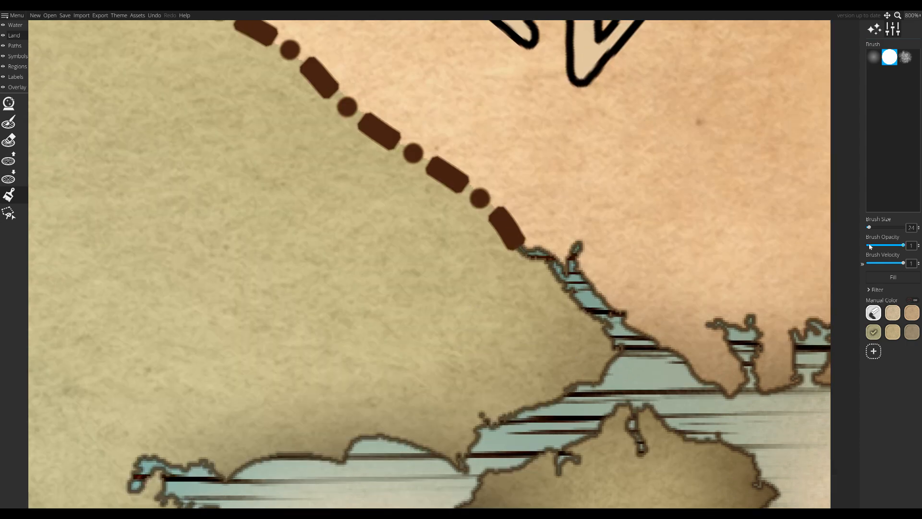
pyautogui.scroll(-5, 552, 232)
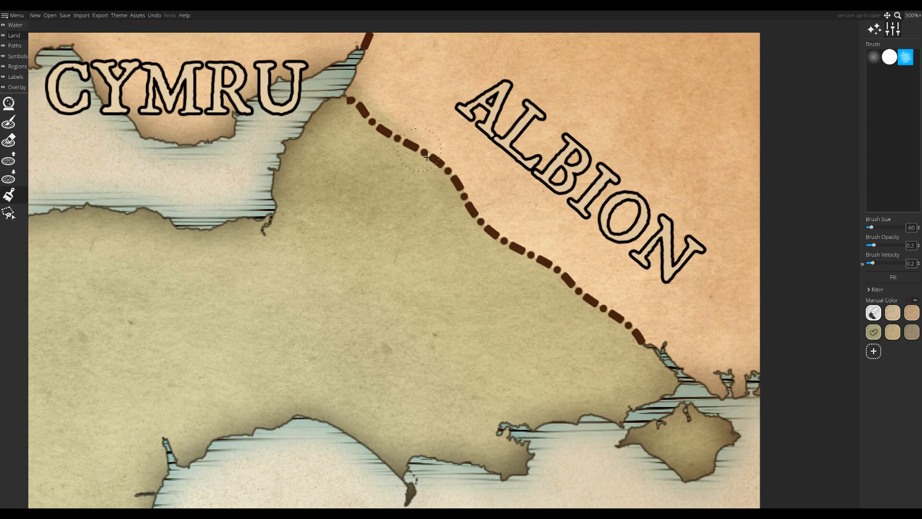
pyautogui.moveTo(462, 198); pyautogui.dragTo(635, 343)
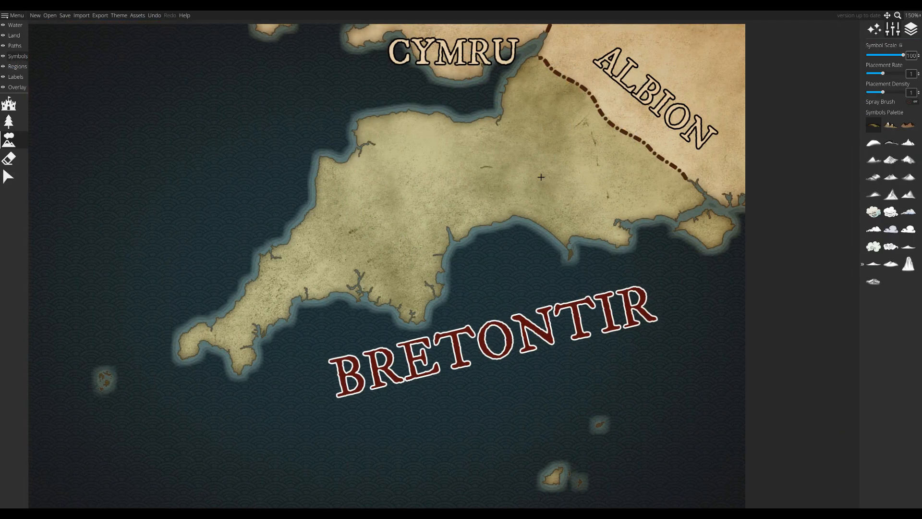
# Place a cluster of sharp-peaked mountain symbols at scale 100 in the middle of the peninsula.
pyautogui.click(908, 177)
pyautogui.scroll(5, 433, 305)
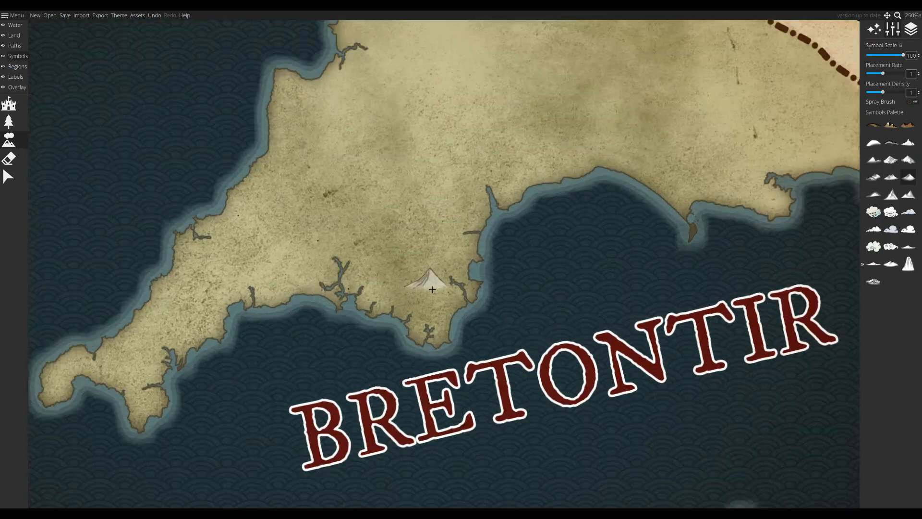
pyautogui.click(425, 129)
pyautogui.click(408, 156)
pyautogui.click(426, 165)
pyautogui.click(374, 179)
pyautogui.click(469, 149)
pyautogui.click(482, 169)
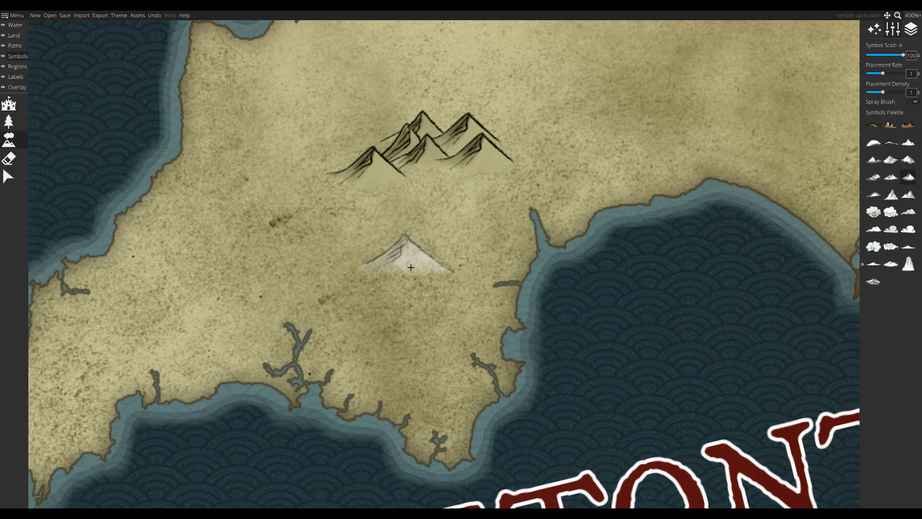
# Extend the central range westward and add two more mountain clusters, one south of it and one to the southwest.
pyautogui.click(410, 265)
pyautogui.click(365, 263)
pyautogui.click(430, 239)
pyautogui.click(336, 201)
pyautogui.click(364, 153)
pyautogui.moveTo(362, 267)
pyautogui.mouseDown()
pyautogui.moveTo(559, 229)
pyautogui.moveTo(413, 297)
pyautogui.mouseUp()
pyautogui.click(393, 233)
pyautogui.click(376, 253)
pyautogui.click(430, 247)
# Surround the central and southern mountain clusters with the small hill symbol at scale 100.
pyautogui.click(874, 176)
pyautogui.click(384, 171)
pyautogui.click(394, 165)
pyautogui.click(437, 150)
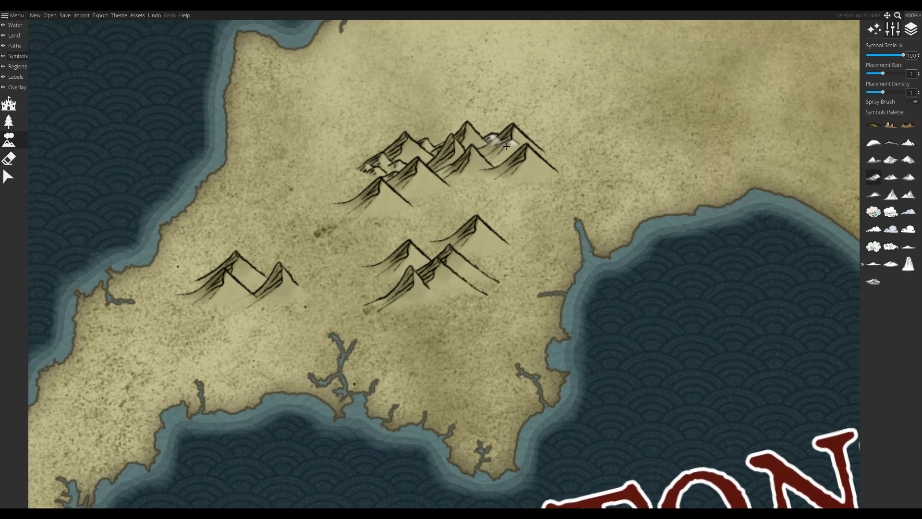
pyautogui.moveTo(514, 179)
pyautogui.mouseDown()
pyautogui.moveTo(384, 194)
pyautogui.moveTo(372, 186)
pyautogui.moveTo(374, 216)
pyautogui.mouseUp()
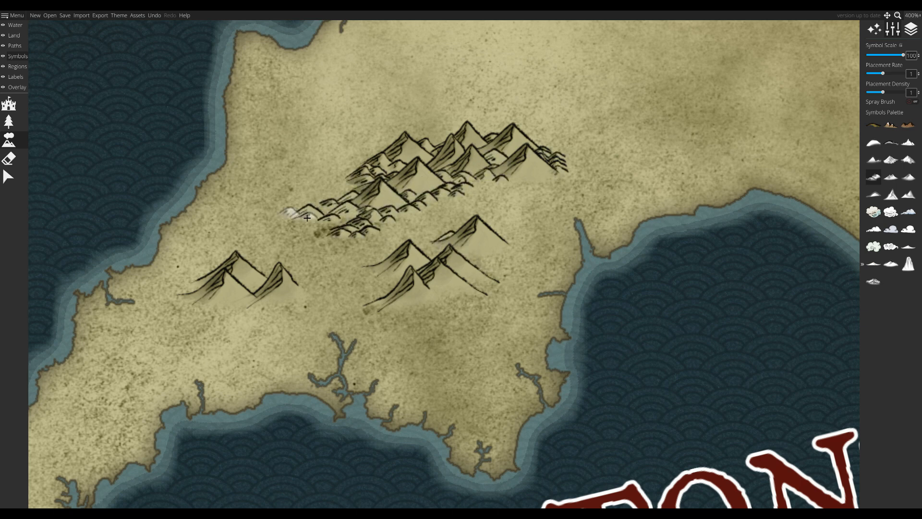
pyautogui.moveTo(371, 315)
pyautogui.mouseDown()
pyautogui.moveTo(450, 305)
pyautogui.moveTo(389, 332)
pyautogui.moveTo(405, 339)
pyautogui.moveTo(490, 313)
pyautogui.moveTo(482, 289)
pyautogui.moveTo(508, 316)
pyautogui.moveTo(474, 268)
pyautogui.moveTo(538, 256)
pyautogui.moveTo(508, 267)
pyautogui.moveTo(513, 230)
pyautogui.moveTo(540, 252)
pyautogui.moveTo(560, 185)
pyautogui.mouseUp()
pyautogui.moveTo(503, 199)
pyautogui.mouseDown()
pyautogui.moveTo(451, 206)
pyautogui.moveTo(423, 300)
pyautogui.mouseUp()
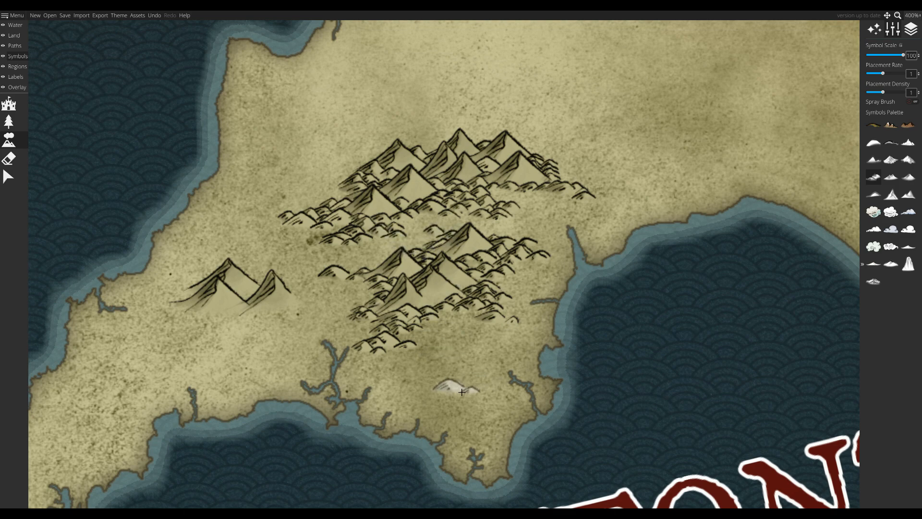
# Add hills around the southwestern mountain cluster and in the gap east of it.
pyautogui.moveTo(310, 326); pyautogui.dragTo(412, 266)
pyautogui.moveTo(363, 250)
pyautogui.mouseDown()
pyautogui.moveTo(408, 246)
pyautogui.moveTo(411, 304)
pyautogui.moveTo(396, 285)
pyautogui.moveTo(389, 265)
pyautogui.mouseUp()
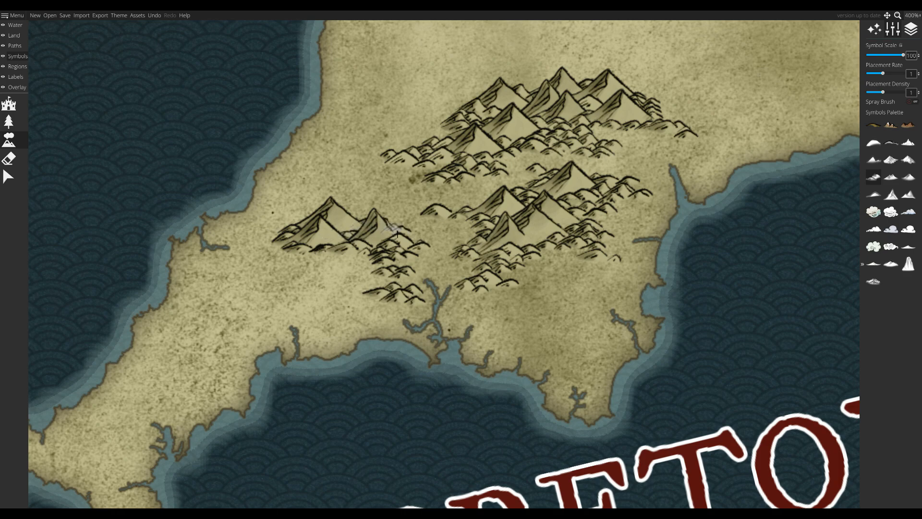
pyautogui.moveTo(293, 227); pyautogui.dragTo(248, 231)
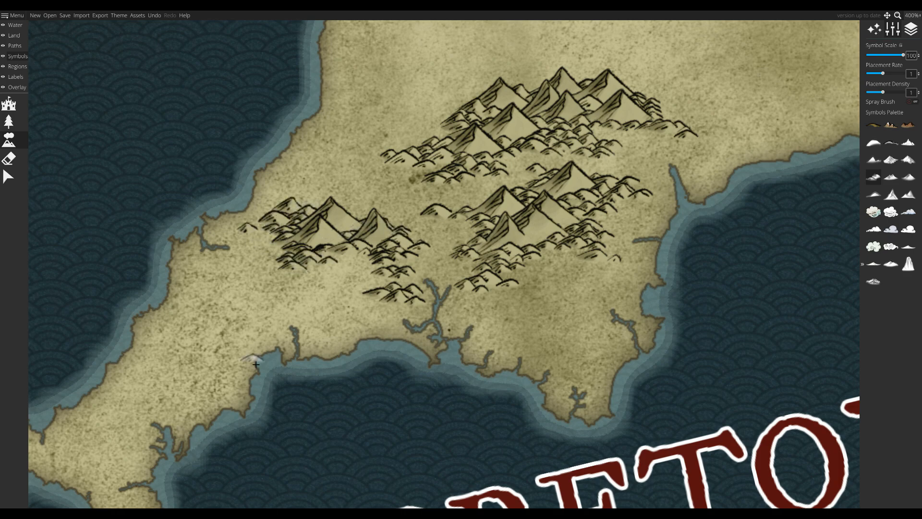
pyautogui.moveTo(282, 331); pyautogui.dragTo(272, 312)
# Place hill ranges across the eastern part of the land and add a lone peak ringed by hills between them.
pyautogui.scroll(-3, 272, 331)
pyautogui.moveTo(699, 215)
pyautogui.mouseDown()
pyautogui.moveTo(436, 282)
pyautogui.moveTo(507, 255)
pyautogui.moveTo(436, 301)
pyautogui.moveTo(294, 314)
pyautogui.mouseUp()
pyautogui.scroll(4, 401, 284)
pyautogui.moveTo(397, 287); pyautogui.dragTo(356, 221)
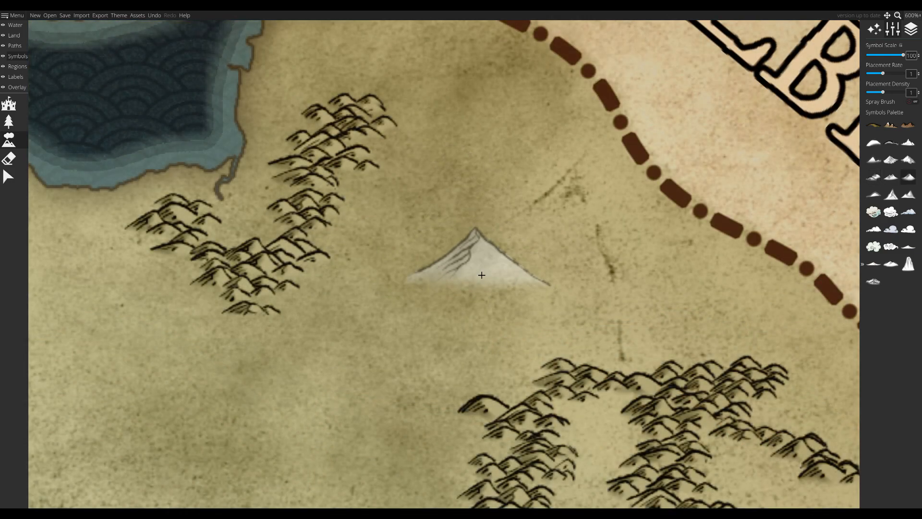
pyautogui.click(475, 266)
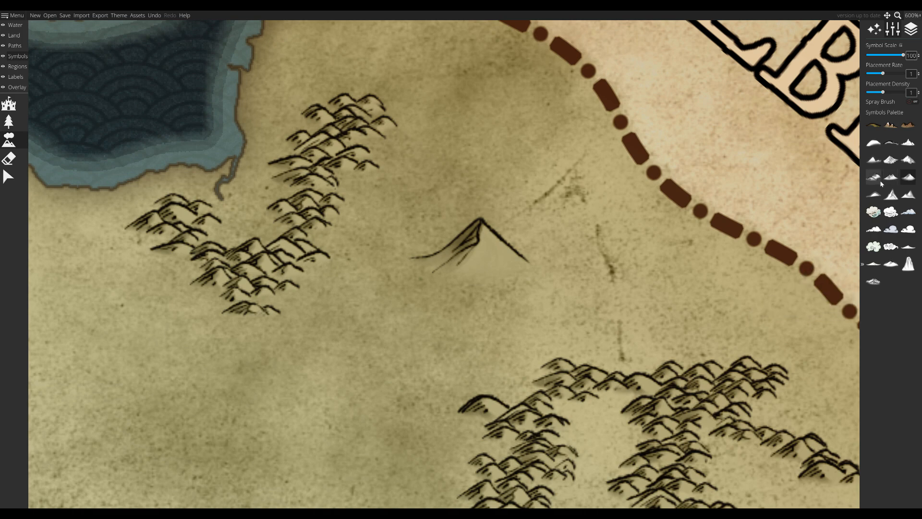
pyautogui.moveTo(422, 266)
pyautogui.mouseDown()
pyautogui.moveTo(491, 274)
pyautogui.moveTo(526, 255)
pyautogui.moveTo(475, 252)
pyautogui.moveTo(508, 262)
pyautogui.mouseUp()
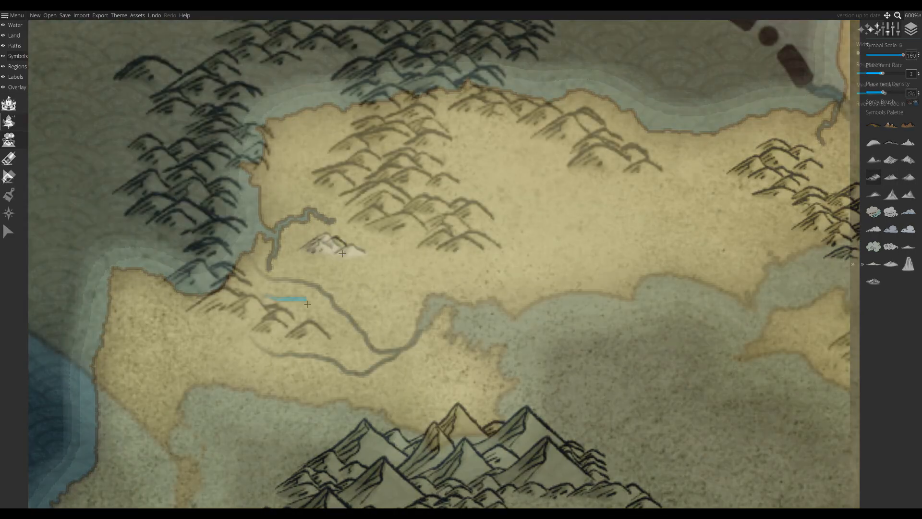
# Draw a main river from the eastern hills to the southern inlet and branch width 2 tributaries from the surrounding hills.
pyautogui.moveTo(331, 108); pyautogui.dragTo(317, 138)
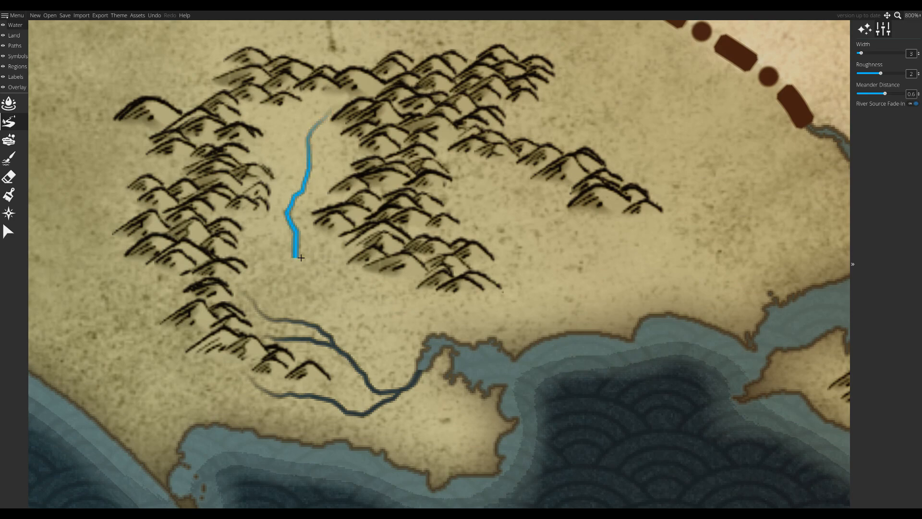
pyautogui.moveTo(302, 257); pyautogui.dragTo(422, 328)
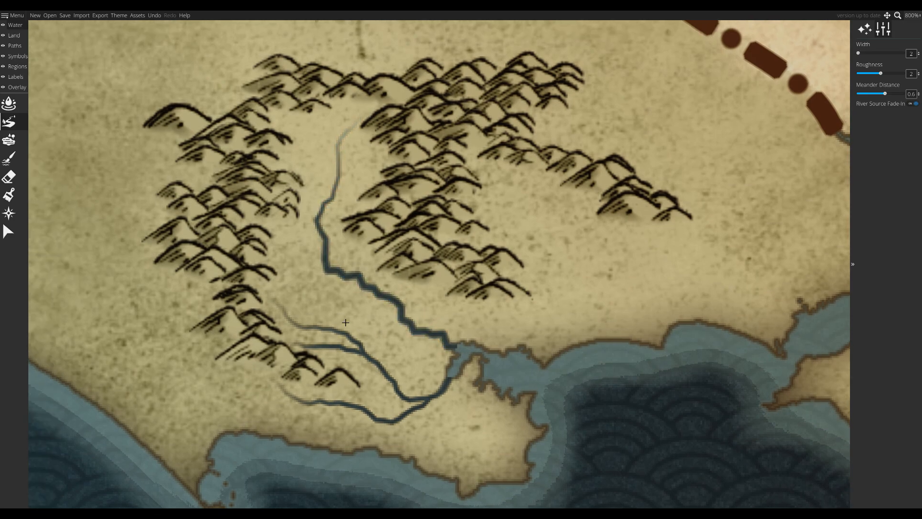
pyautogui.moveTo(399, 270); pyautogui.dragTo(403, 311)
pyautogui.moveTo(204, 244); pyautogui.dragTo(288, 250)
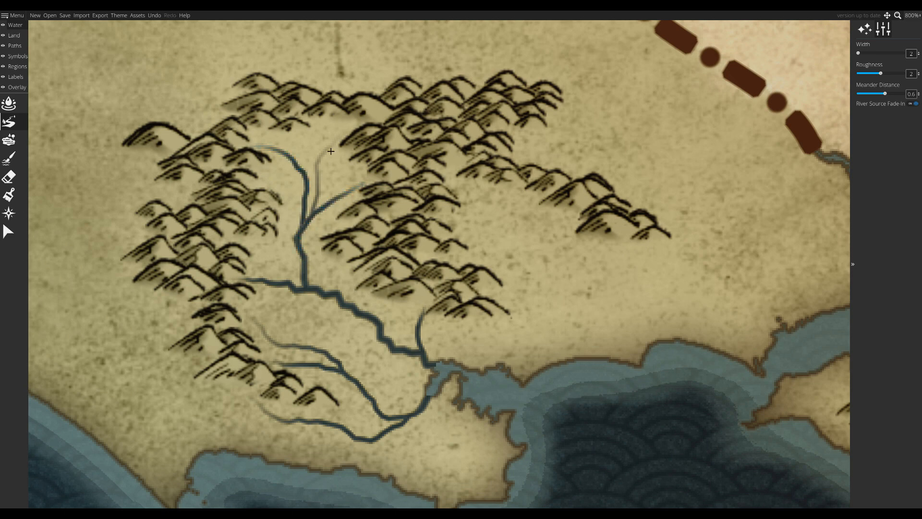
pyautogui.moveTo(323, 164); pyautogui.dragTo(306, 229)
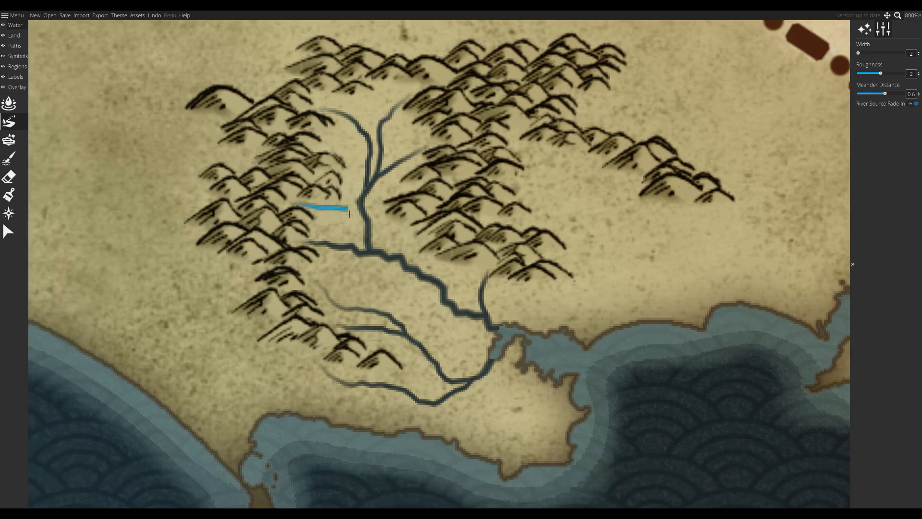
pyautogui.moveTo(357, 207); pyautogui.dragTo(357, 206)
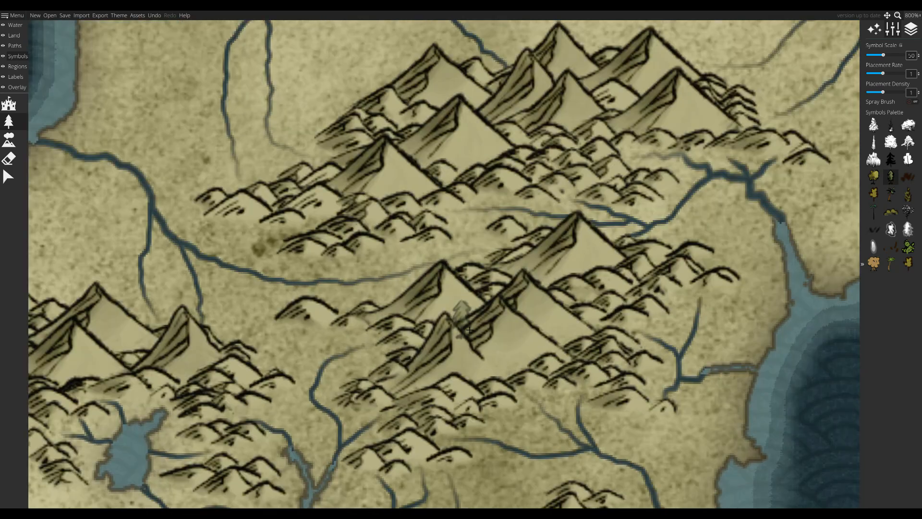
# Plant dark green conifers at scale 50 along the valley and slopes between the central and southern mountains.
pyautogui.click(445, 264)
pyautogui.click(464, 267)
pyautogui.moveTo(412, 292)
pyautogui.mouseDown()
pyautogui.moveTo(435, 307)
pyautogui.moveTo(351, 316)
pyautogui.moveTo(336, 329)
pyautogui.mouseUp()
pyautogui.moveTo(407, 351)
pyautogui.mouseDown()
pyautogui.moveTo(334, 383)
pyautogui.moveTo(359, 335)
pyautogui.moveTo(330, 326)
pyautogui.moveTo(299, 336)
pyautogui.moveTo(317, 387)
pyautogui.moveTo(293, 381)
pyautogui.moveTo(298, 368)
pyautogui.moveTo(275, 343)
pyautogui.mouseUp()
pyautogui.press('Right')
pyautogui.moveTo(350, 290)
pyautogui.mouseDown()
pyautogui.moveTo(411, 299)
pyautogui.moveTo(358, 285)
pyautogui.moveTo(345, 324)
pyautogui.moveTo(369, 328)
pyautogui.moveTo(325, 327)
pyautogui.moveTo(429, 341)
pyautogui.moveTo(448, 296)
pyautogui.mouseUp()
pyautogui.moveTo(451, 234)
pyautogui.mouseDown()
pyautogui.moveTo(470, 257)
pyautogui.moveTo(505, 263)
pyautogui.moveTo(502, 243)
pyautogui.moveTo(477, 257)
pyautogui.moveTo(533, 249)
pyautogui.moveTo(559, 295)
pyautogui.moveTo(550, 296)
pyautogui.moveTo(585, 303)
pyautogui.moveTo(556, 297)
pyautogui.moveTo(576, 227)
pyautogui.moveTo(568, 243)
pyautogui.moveTo(587, 270)
pyautogui.mouseUp()
# Place yellow-green deciduous trees at scale 50 around the river at the eastern end of the mountain valley.
pyautogui.click(874, 177)
pyautogui.click(588, 270)
pyautogui.click(494, 275)
pyautogui.click(481, 286)
pyautogui.click(470, 303)
pyautogui.click(481, 330)
pyautogui.click(495, 334)
pyautogui.click(508, 305)
pyautogui.click(531, 292)
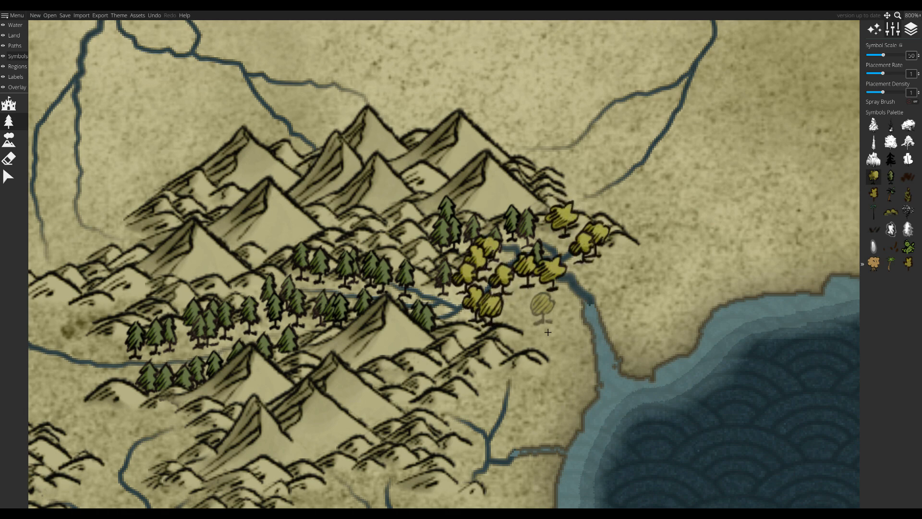
# Spread dense deciduous forest north of the central mountains and scatter the same trees beside the southeastern hills.
pyautogui.moveTo(377, 285)
pyautogui.mouseDown()
pyautogui.moveTo(399, 303)
pyautogui.moveTo(490, 182)
pyautogui.moveTo(530, 234)
pyautogui.moveTo(502, 178)
pyautogui.mouseUp()
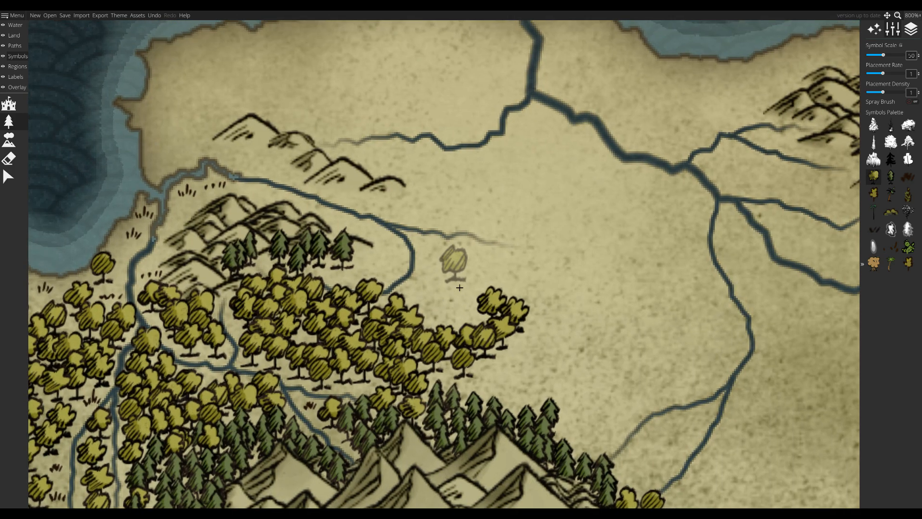
pyautogui.moveTo(504, 259); pyautogui.dragTo(557, 255)
pyautogui.moveTo(387, 278)
pyautogui.mouseDown()
pyautogui.moveTo(446, 257)
pyautogui.moveTo(433, 308)
pyautogui.moveTo(402, 266)
pyautogui.mouseUp()
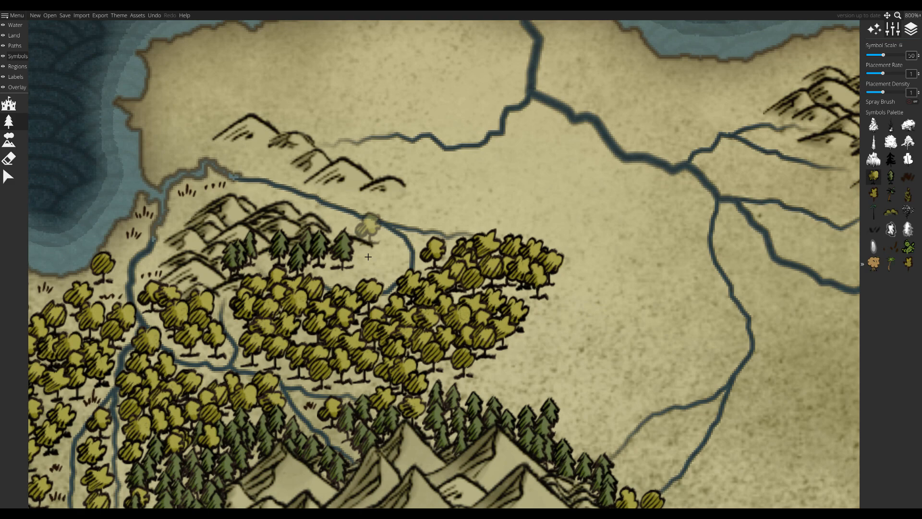
pyautogui.moveTo(344, 265)
pyautogui.mouseDown()
pyautogui.moveTo(382, 281)
pyautogui.moveTo(331, 226)
pyautogui.mouseUp()
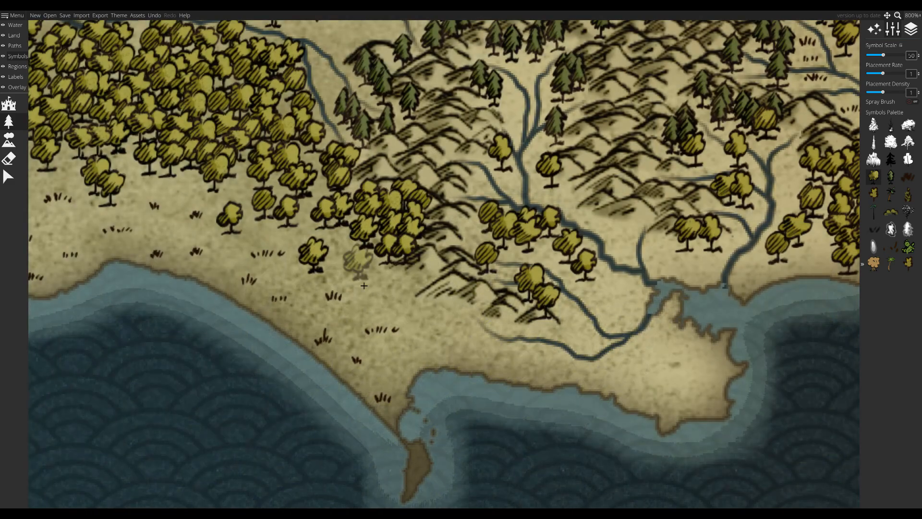
pyautogui.moveTo(346, 249)
pyautogui.mouseDown()
pyautogui.moveTo(529, 365)
pyautogui.moveTo(565, 325)
pyautogui.mouseUp()
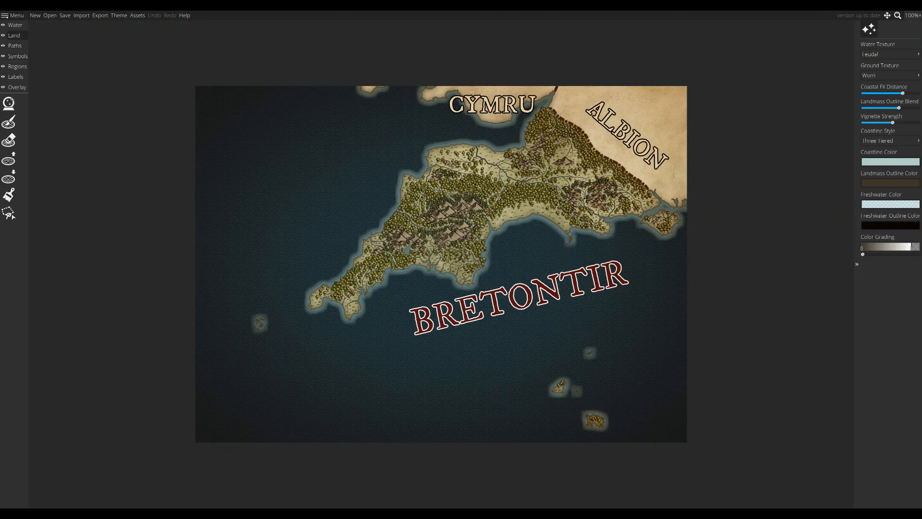
# Place a red circled-star settlement marker at scale 100 at the southern foot of the lone eastern mountain.
pyautogui.scroll(1, 589, 171)
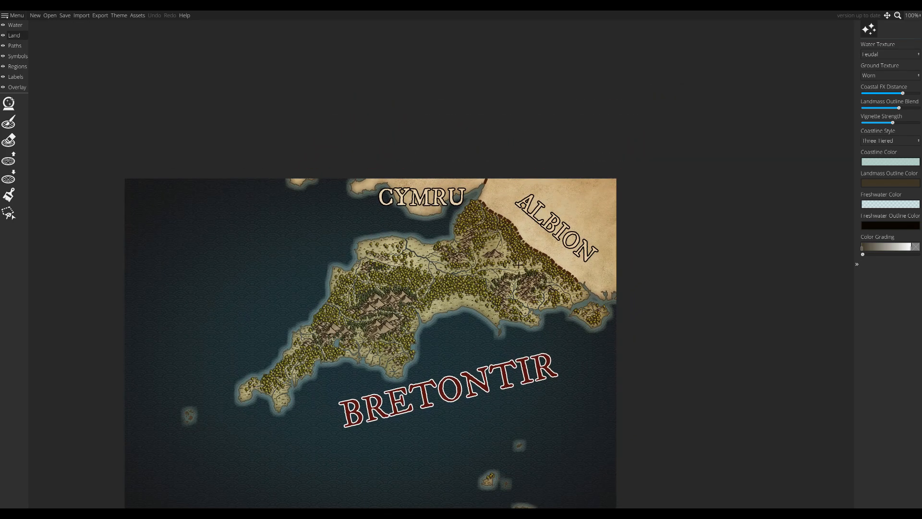
pyautogui.scroll(5, 513, 284)
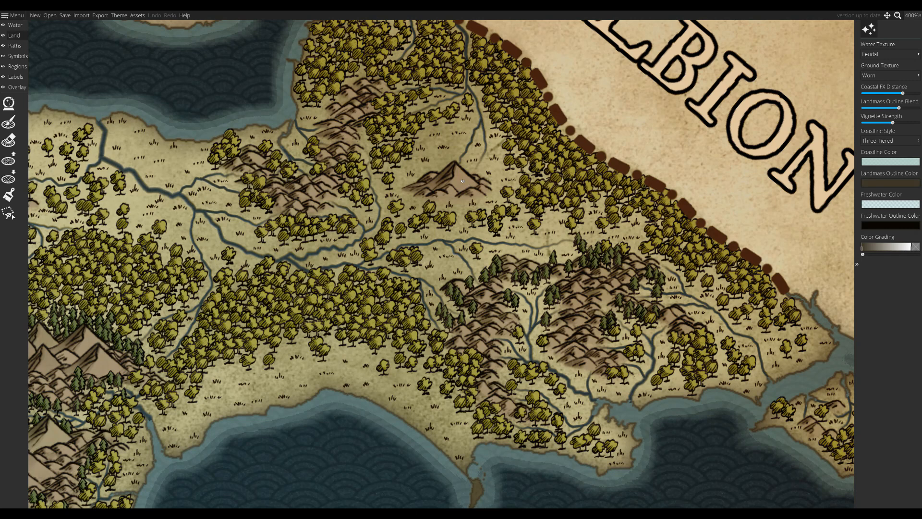
pyautogui.moveTo(463, 181); pyautogui.dragTo(499, 245)
pyautogui.scroll(2, 457, 271)
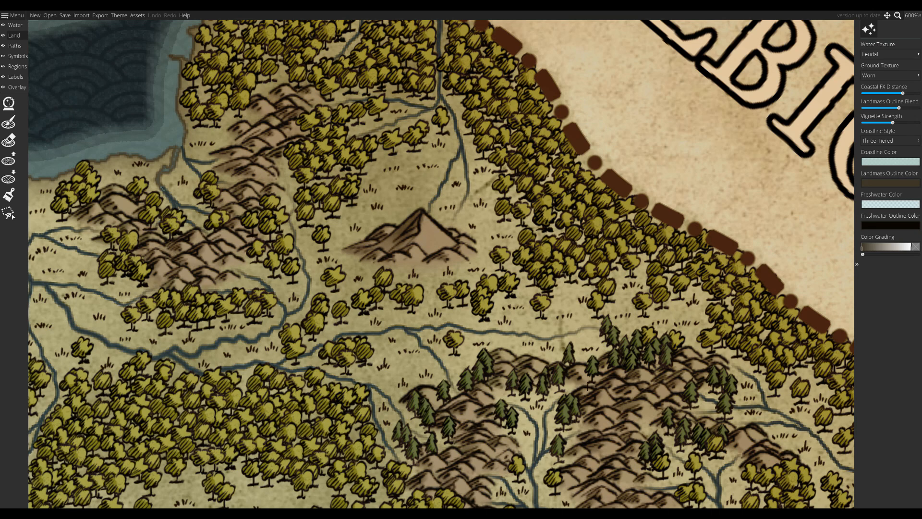
pyautogui.click(17, 56)
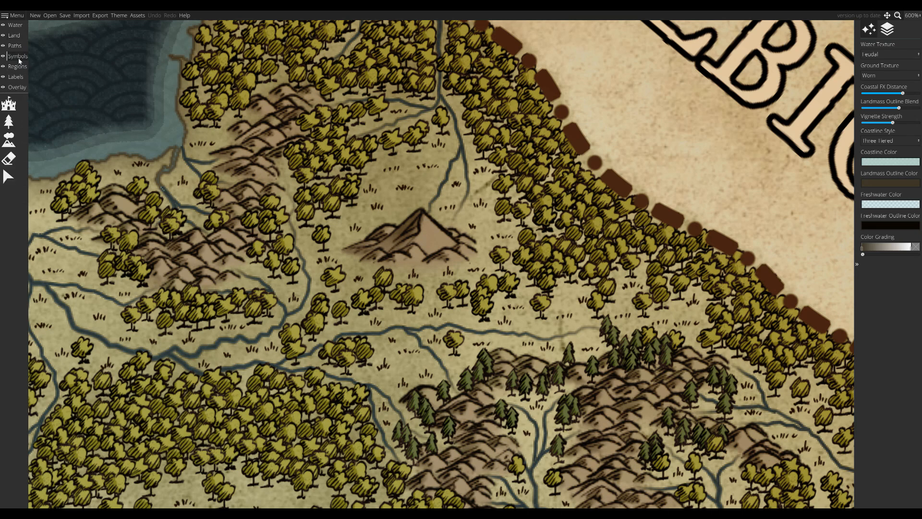
pyautogui.click(7, 107)
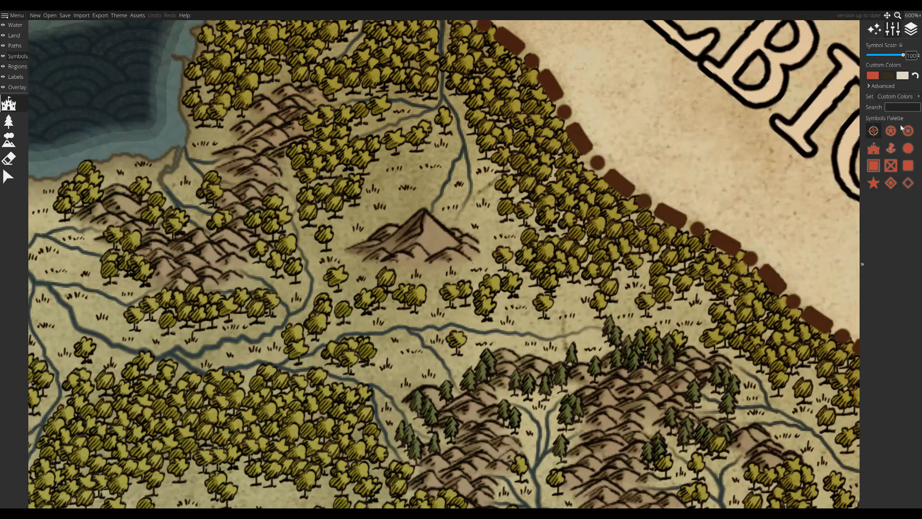
pyautogui.click(891, 130)
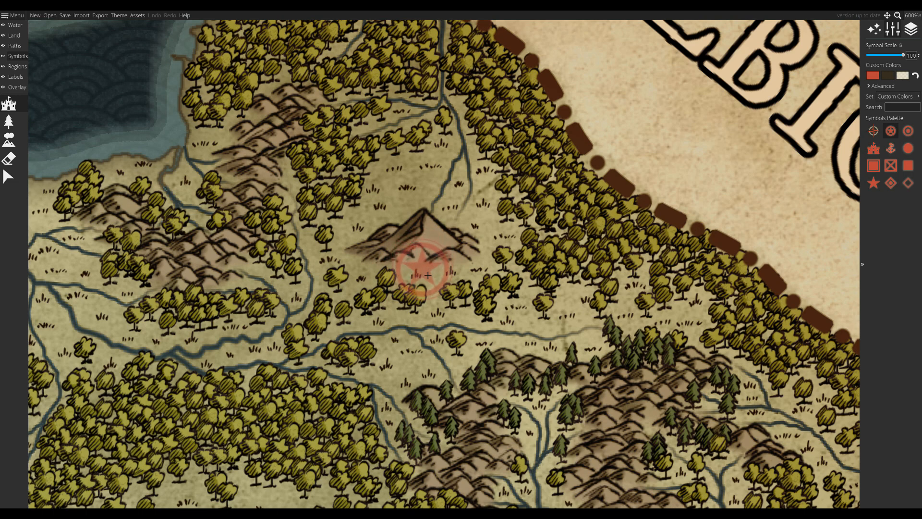
pyautogui.click(428, 275)
pyautogui.click(9, 176)
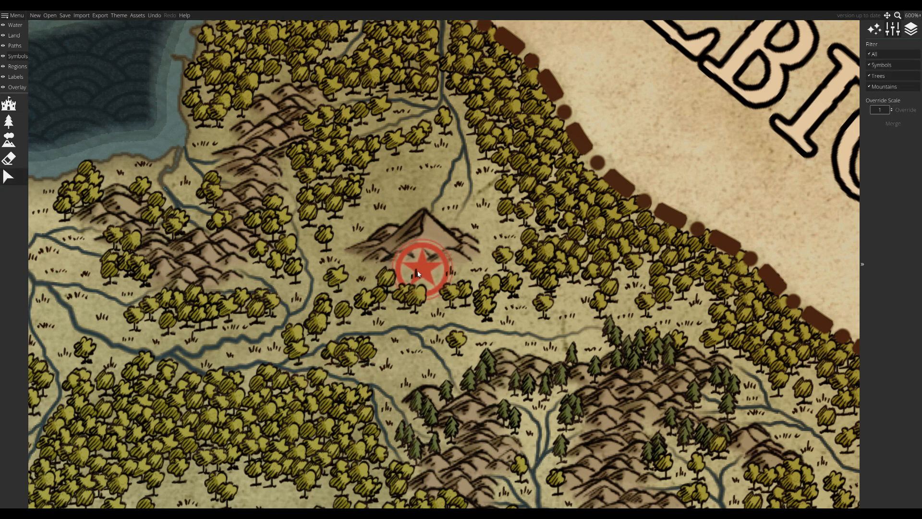
# Raise the red circled-star marker at the foot of the lone eastern mountain to layer +5.
pyautogui.click(415, 275)
pyautogui.click(882, 108)
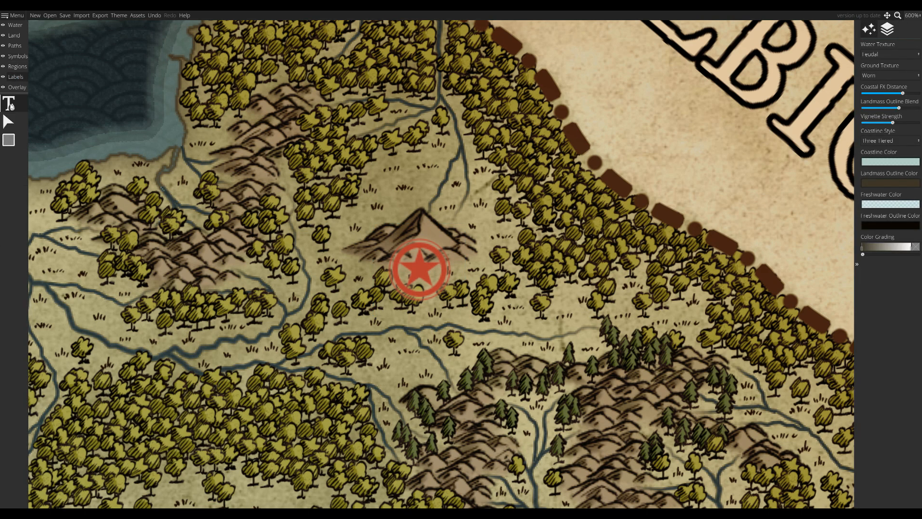
# Add the label "Porthannwyn" with the Settlement2 preset and position it just southeast of the circled-star marker.
pyautogui.click(16, 77)
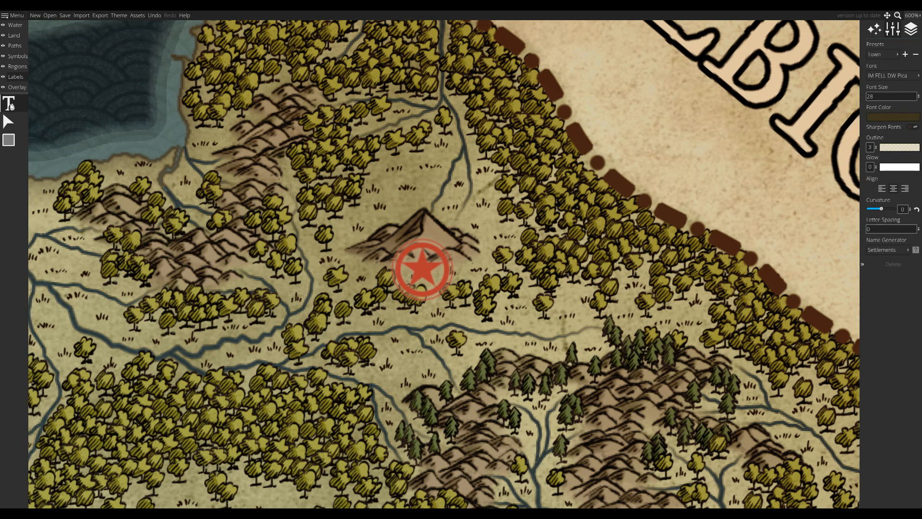
pyautogui.click(881, 53)
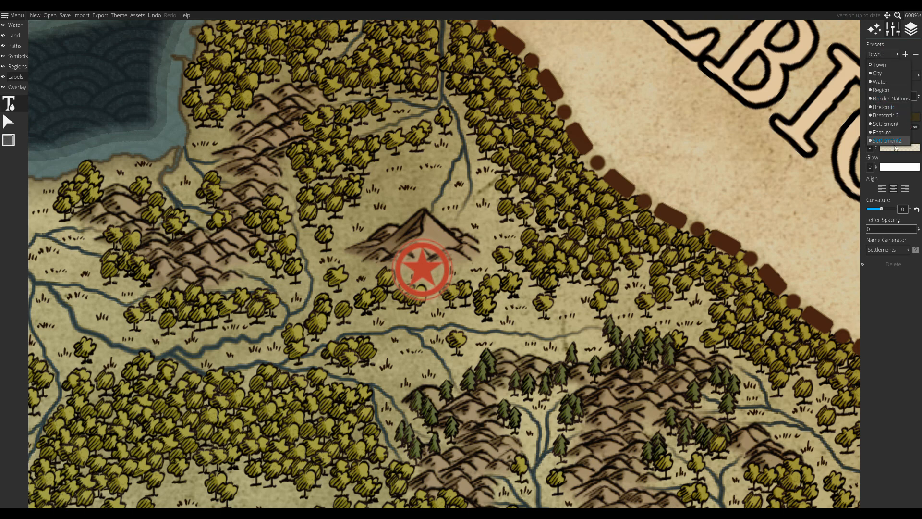
pyautogui.click(887, 140)
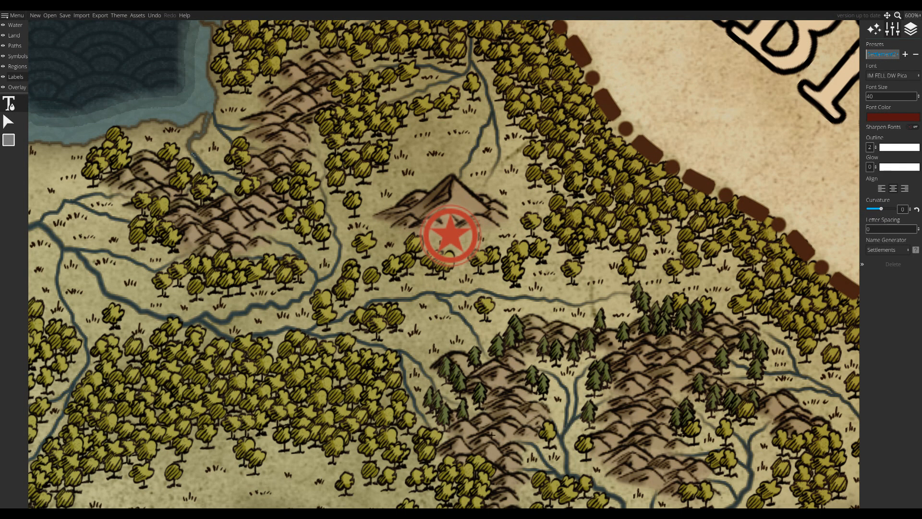
pyautogui.click(389, 313)
pyautogui.write('Porthannwy')
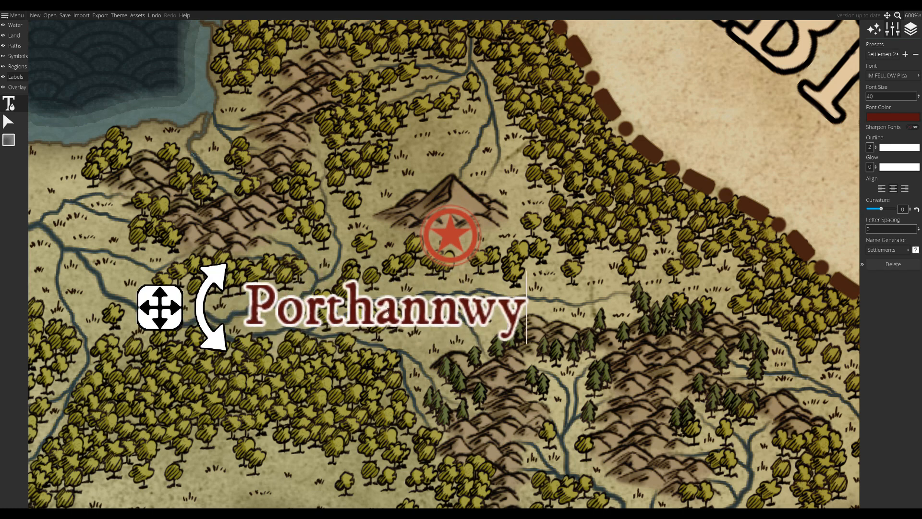
pyautogui.write('n')
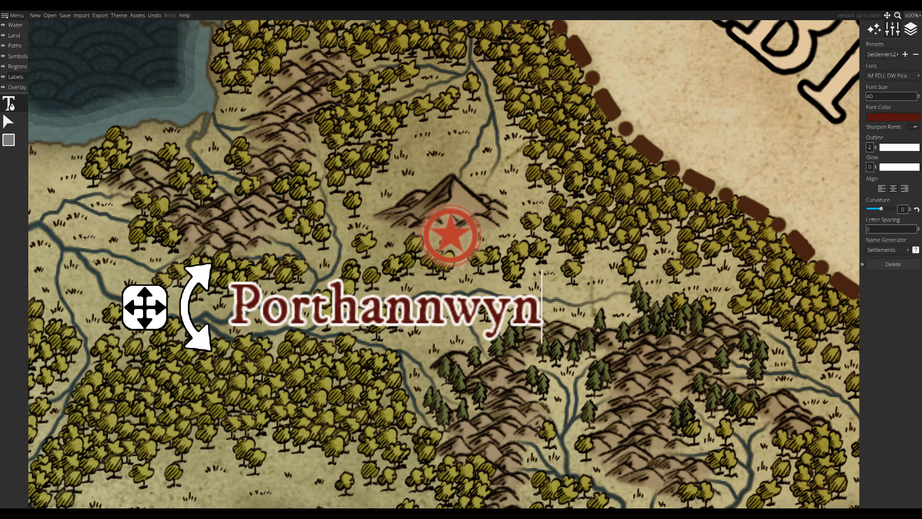
pyautogui.moveTo(128, 302); pyautogui.dragTo(386, 265)
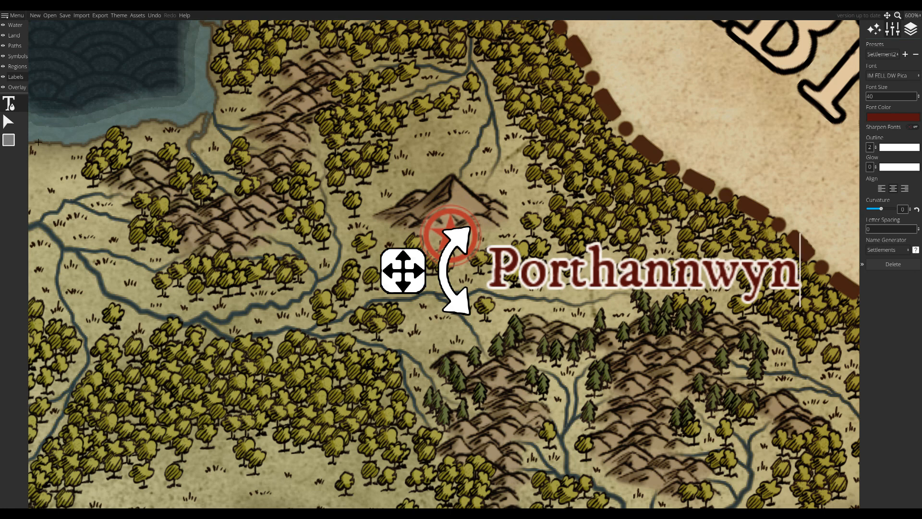
pyautogui.click(15, 123)
# Add the label "Isles of the Sun" with the Feature preset in the sea south of the small western island.
pyautogui.scroll(-6, 599, 432)
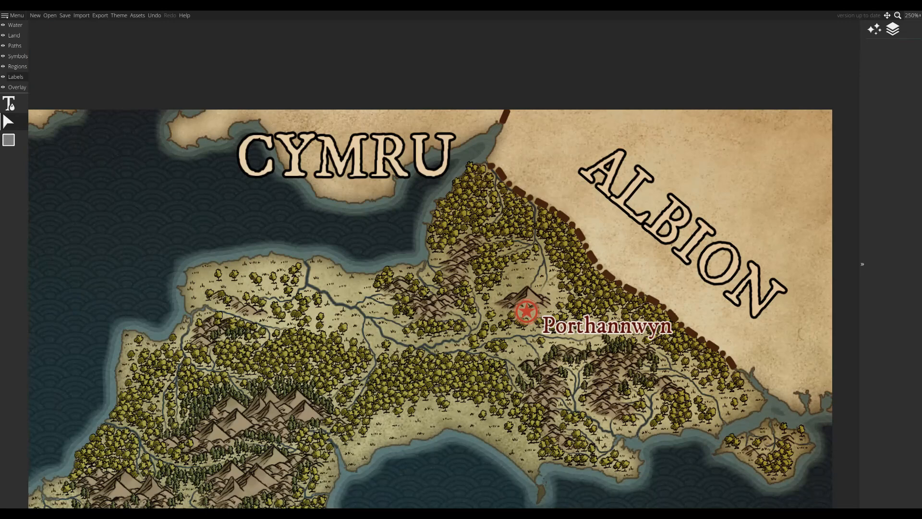
pyautogui.moveTo(599, 440); pyautogui.dragTo(572, 399)
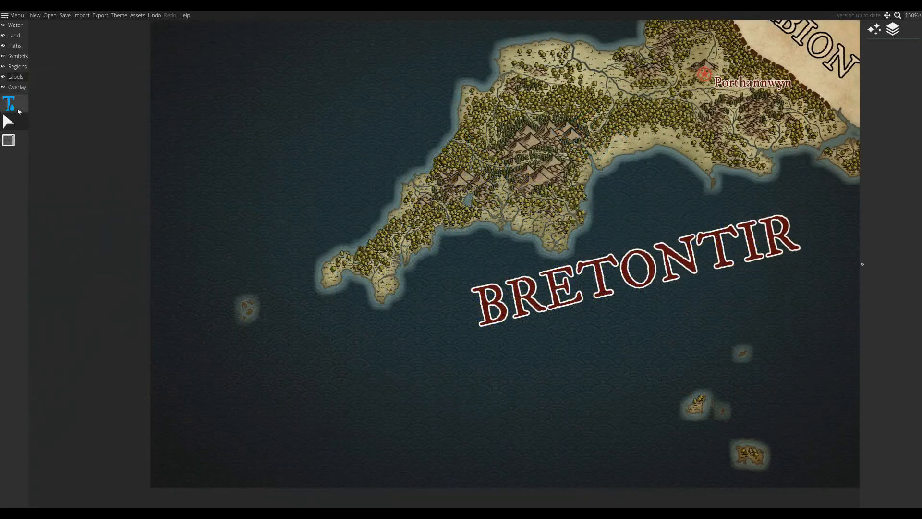
pyautogui.click(18, 111)
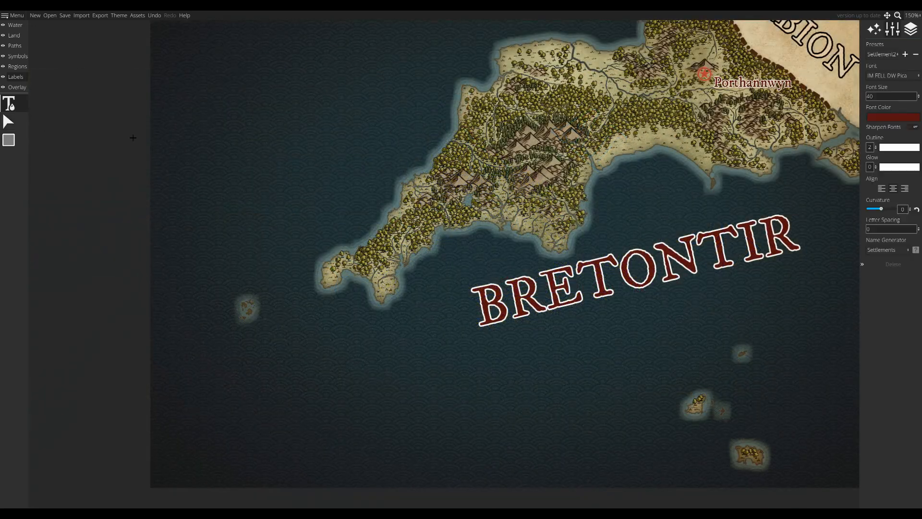
pyautogui.click(880, 53)
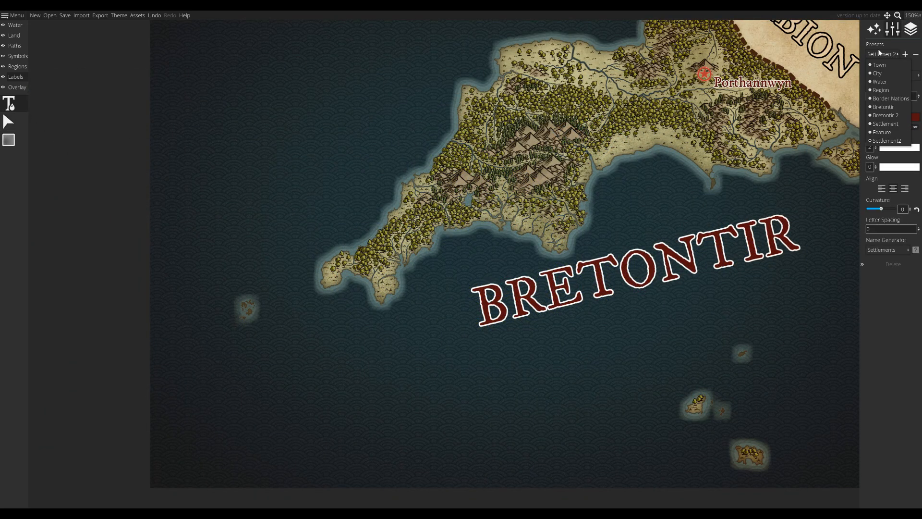
pyautogui.click(878, 132)
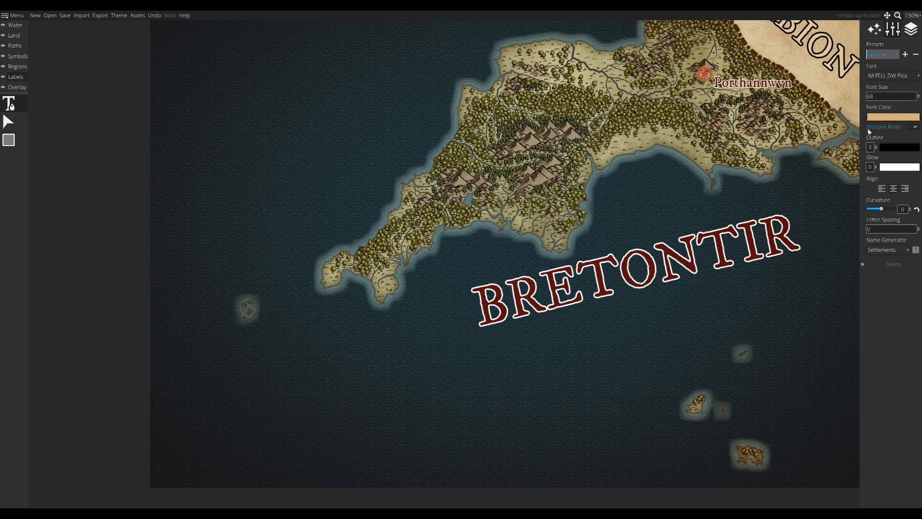
pyautogui.click(277, 403)
pyautogui.write('Isl')
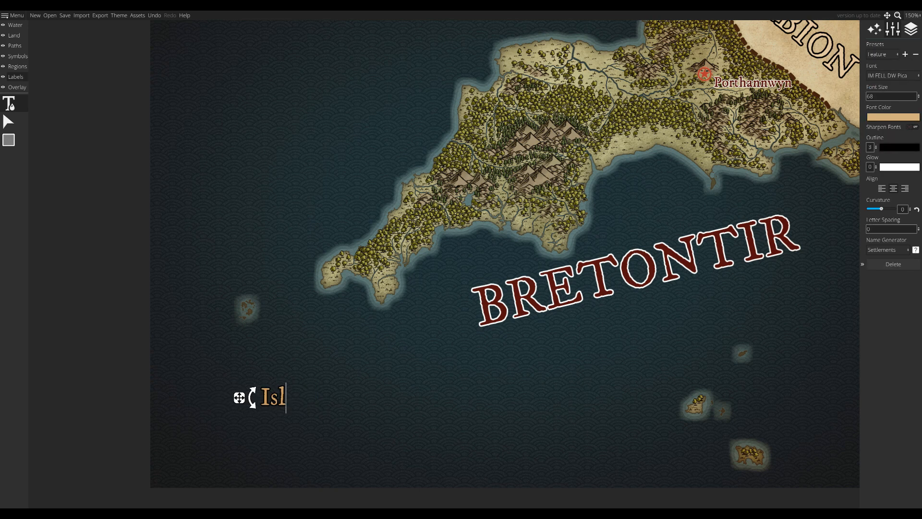
pyautogui.write('es of the Sun')
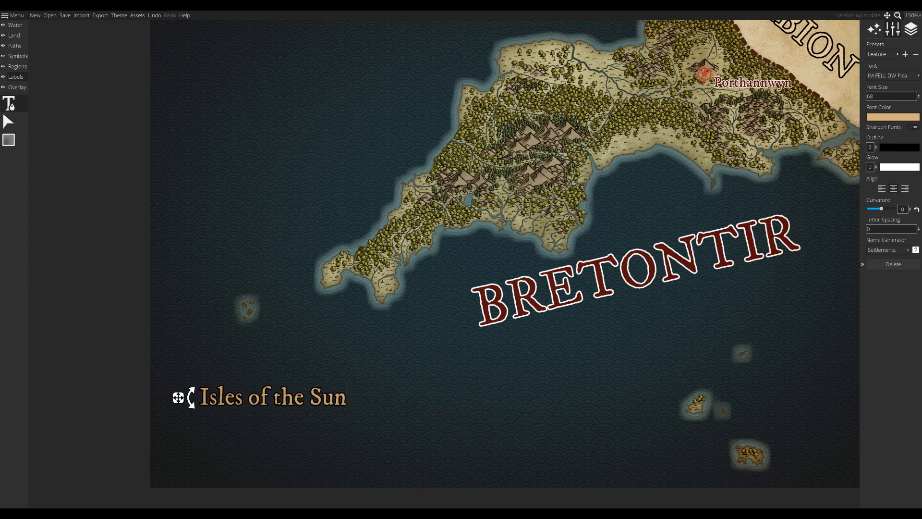
pyautogui.hotkey('ctrl', 'a')
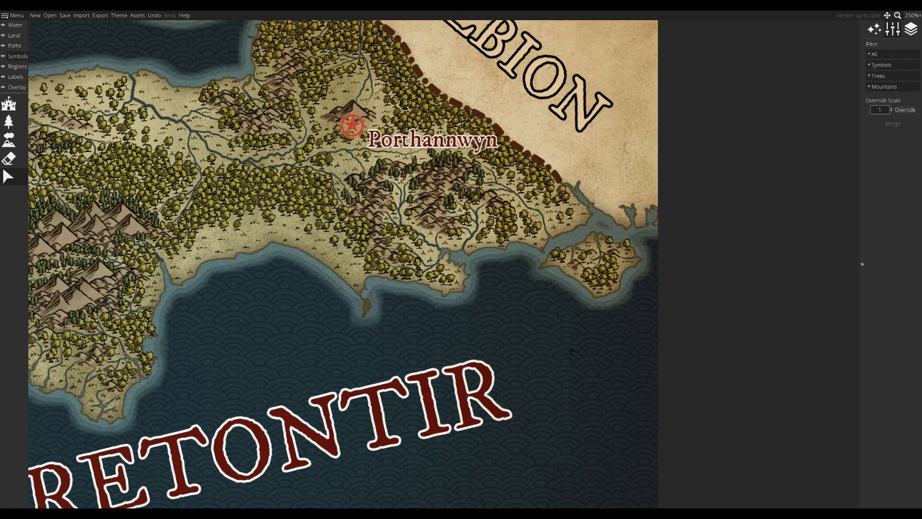
# Place a red ringed-dot settlement marker on the northern part of the eastern coastal island and raise it to layer +5.
pyautogui.moveTo(570, 335); pyautogui.dragTo(509, 383)
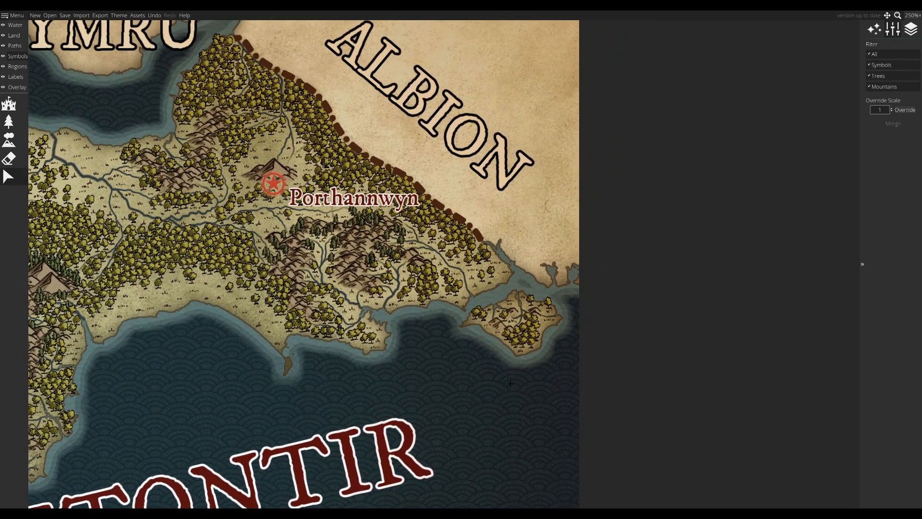
pyautogui.scroll(5, 510, 383)
pyautogui.moveTo(490, 344); pyautogui.dragTo(474, 418)
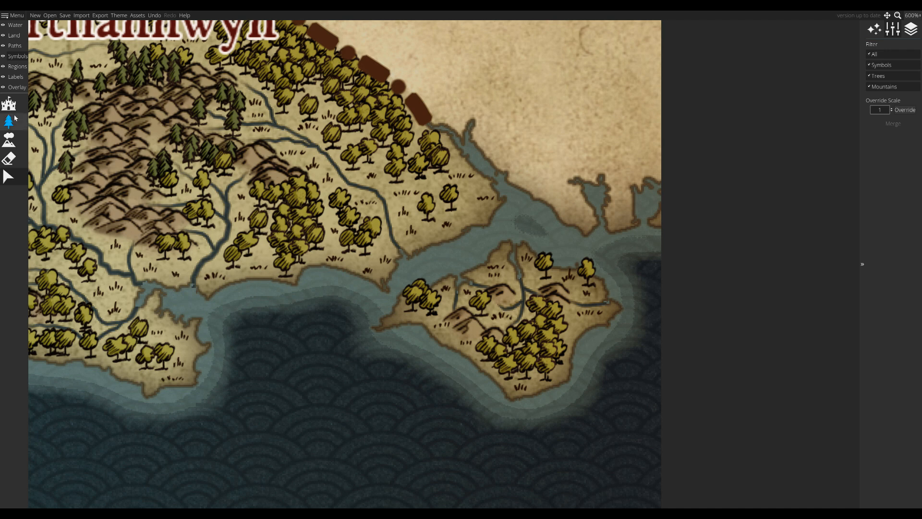
pyautogui.click(9, 103)
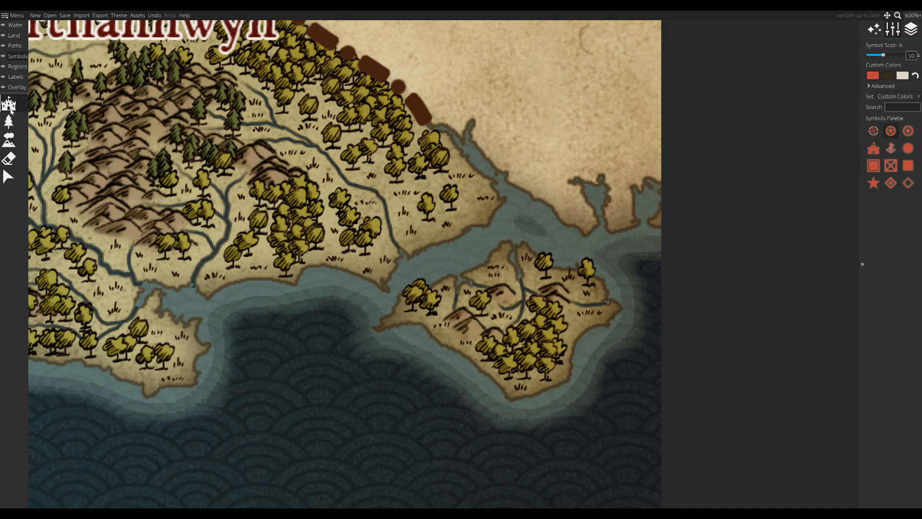
pyautogui.click(914, 138)
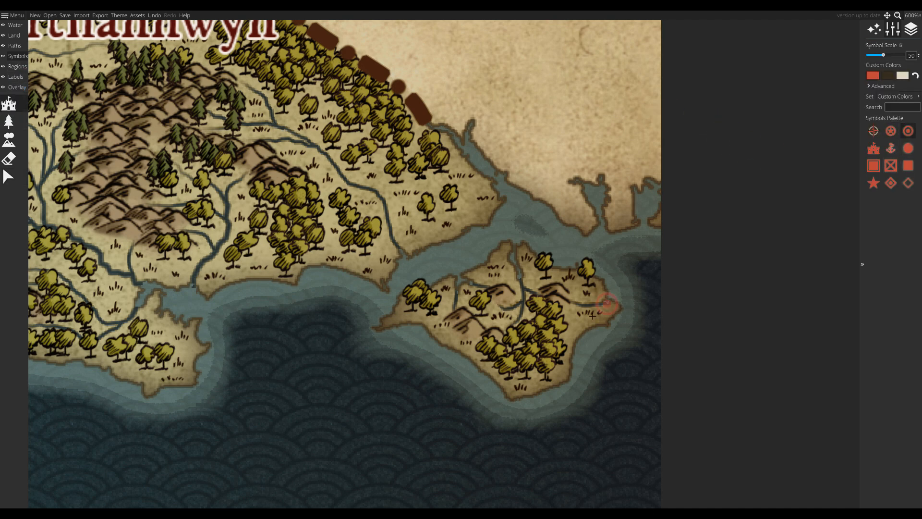
pyautogui.click(512, 284)
pyautogui.click(11, 182)
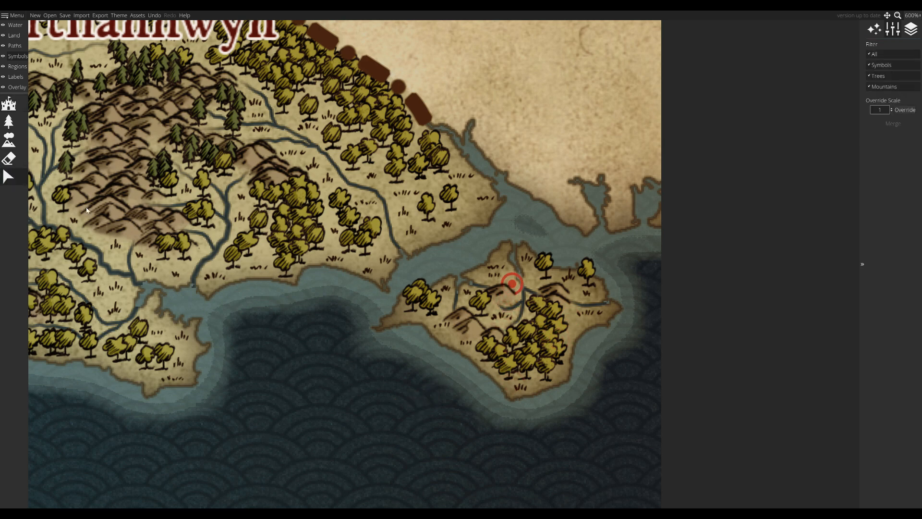
pyautogui.click(511, 284)
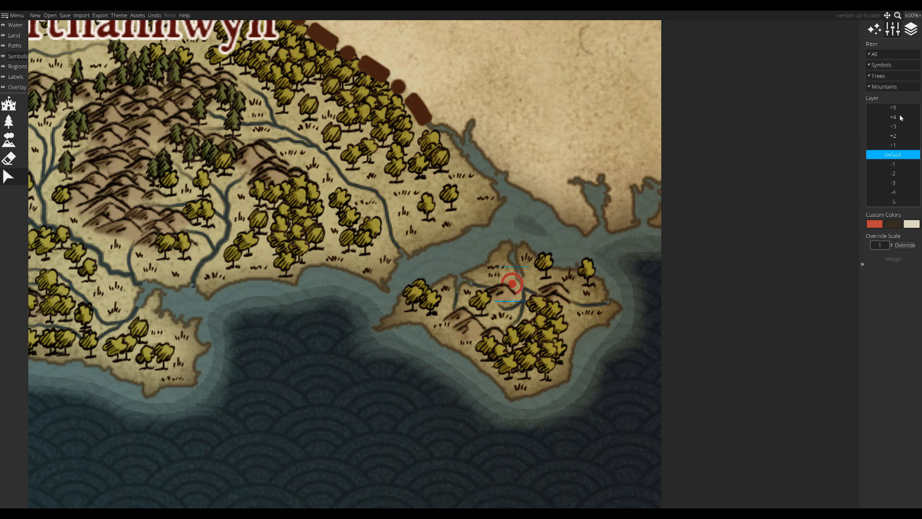
pyautogui.click(900, 107)
# Create a label in the sea west of the eastern coastal island with the Settlement2 preset and curvature 0.
pyautogui.click(13, 77)
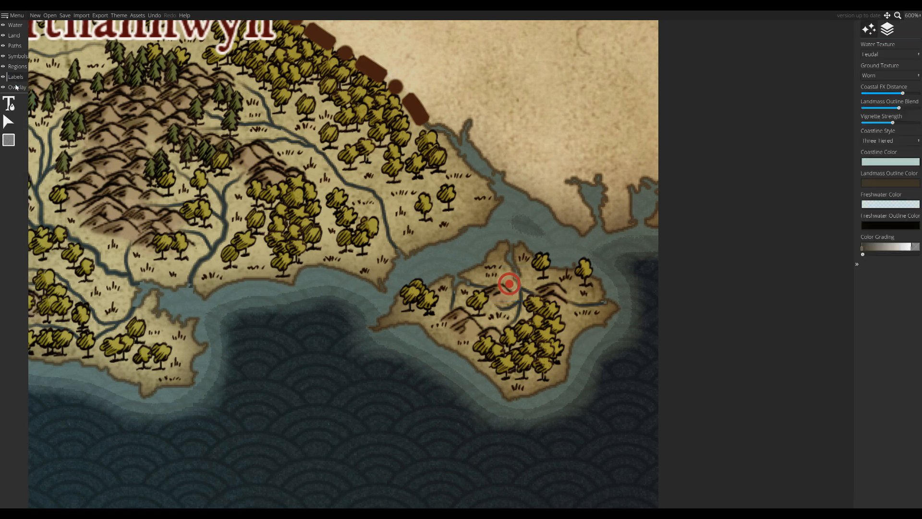
pyautogui.click(9, 103)
pyautogui.click(292, 355)
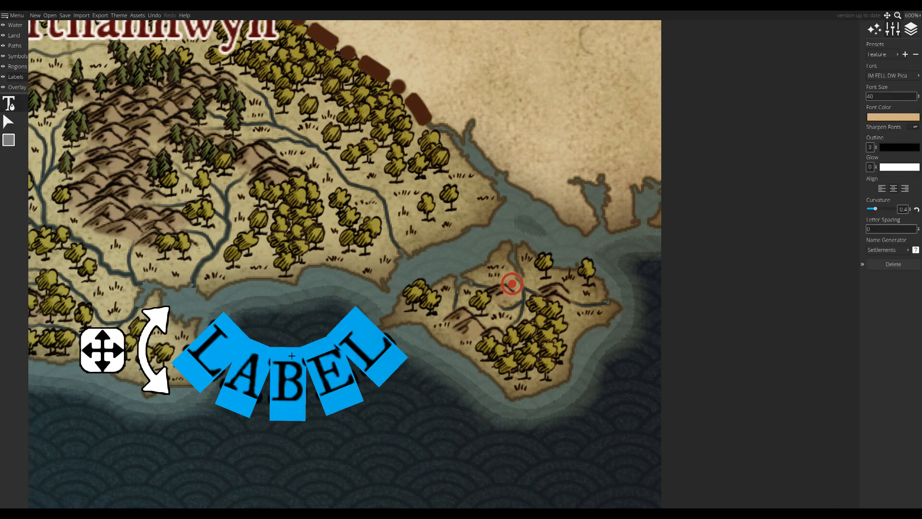
pyautogui.click(881, 55)
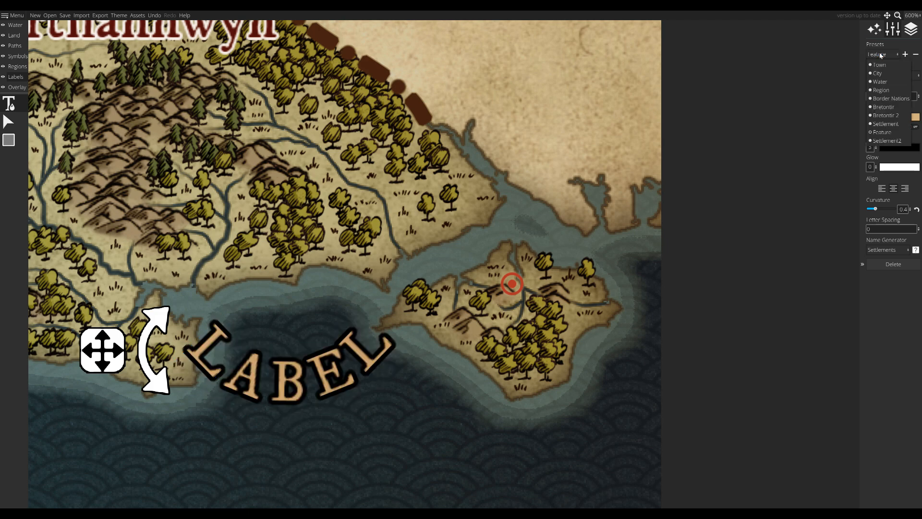
pyautogui.click(888, 140)
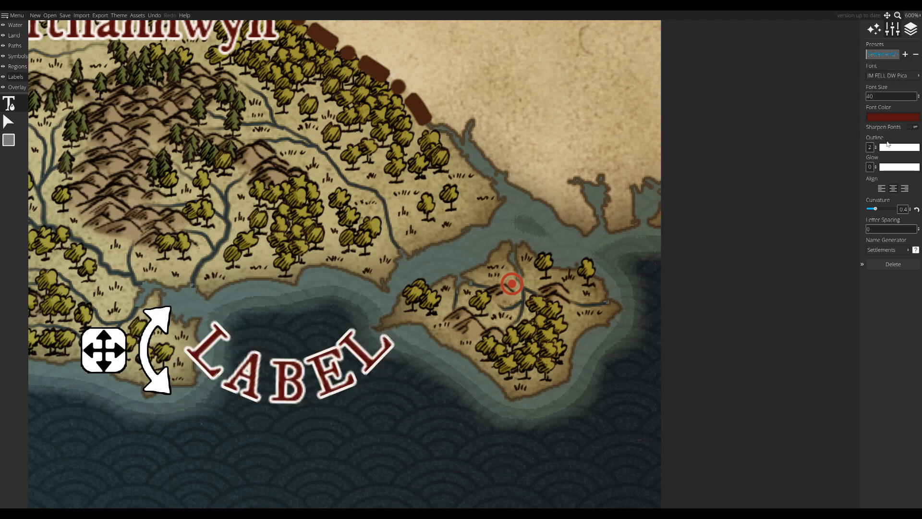
pyautogui.click(907, 210)
pyautogui.doubleClick(907, 211)
pyautogui.write('0')
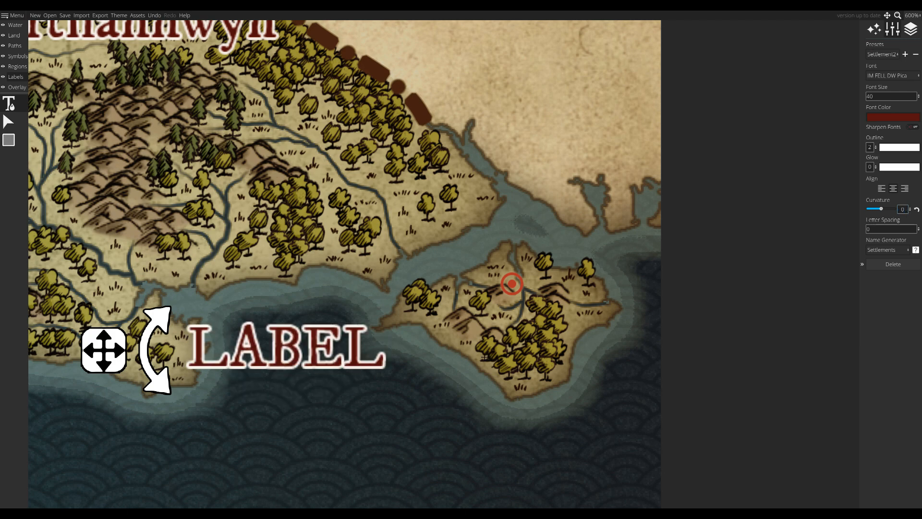
# Replace the new label's text with "Insula Necro" and move it northeast towards the island's ringed-dot marker.
pyautogui.click(268, 356)
pyautogui.doubleClick(269, 356)
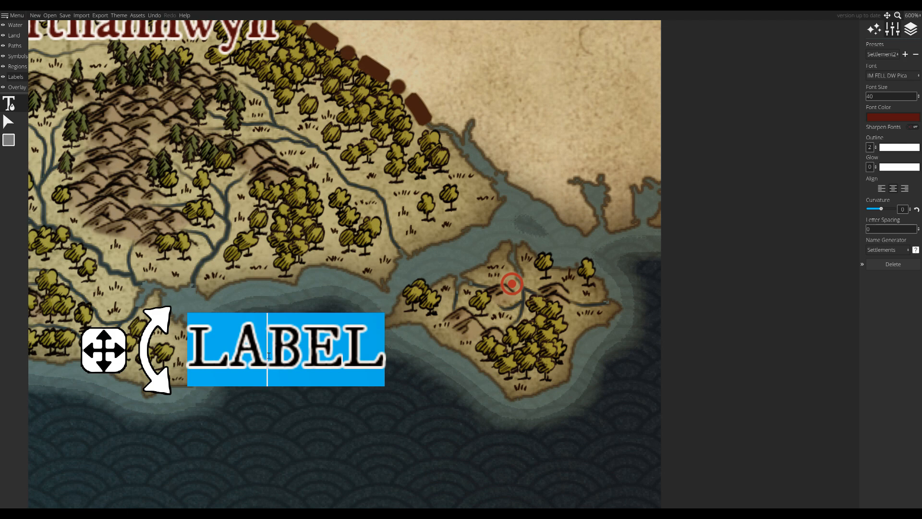
pyautogui.press('BackSpace')
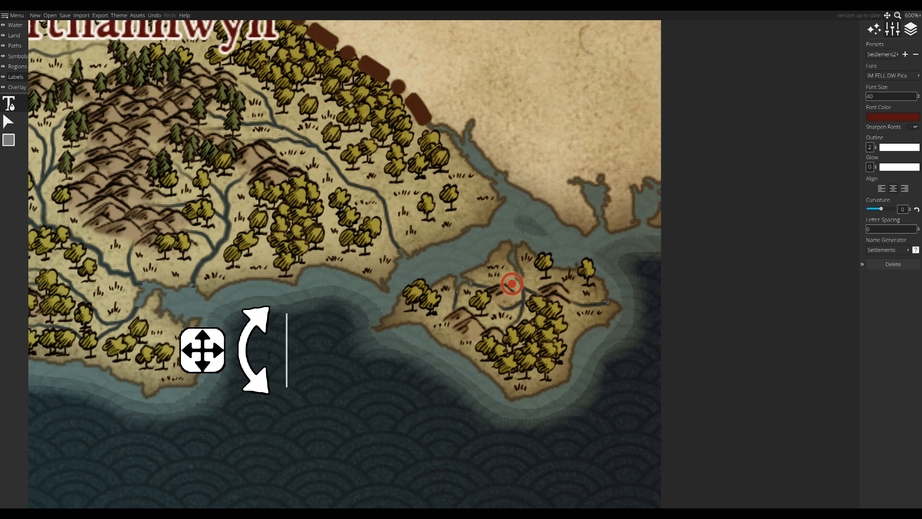
pyautogui.write('Insula ')
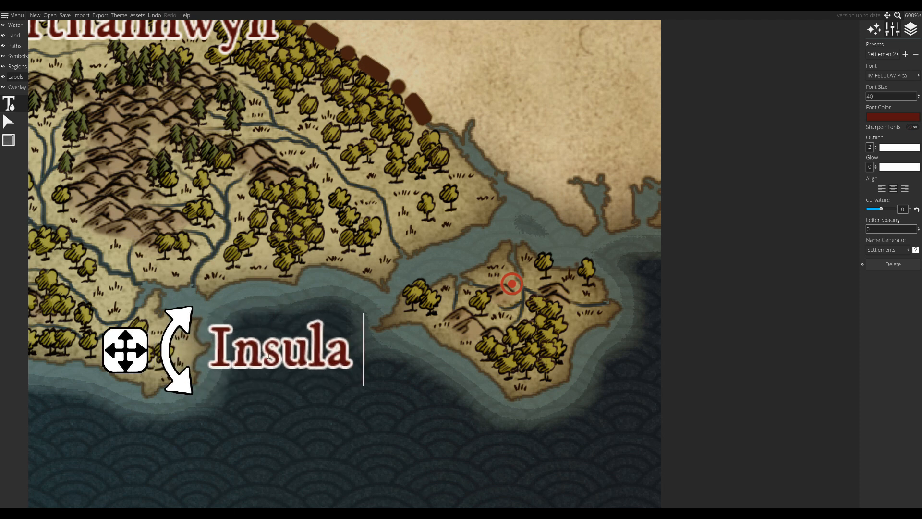
pyautogui.write('Necro')
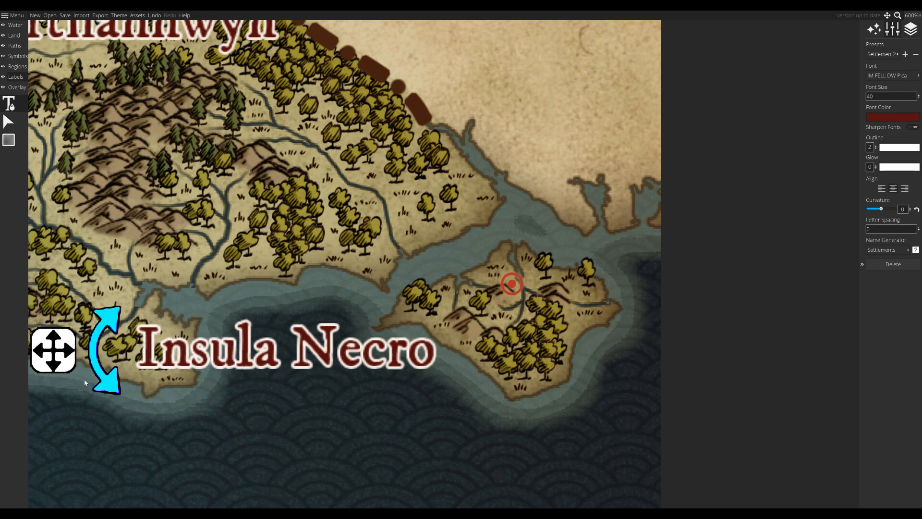
pyautogui.moveTo(35, 354); pyautogui.dragTo(111, 308)
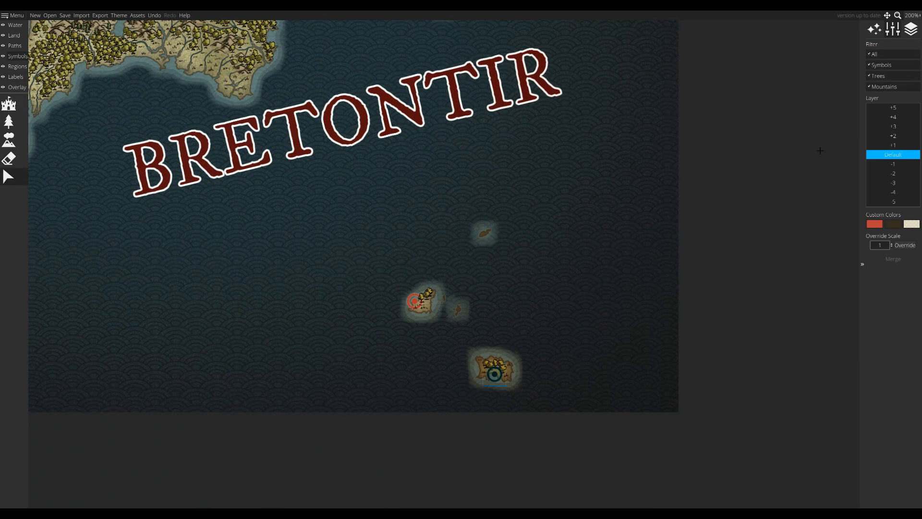
# Raise the settlement markers on the two small southeastern islands to layer +5.
pyautogui.click(882, 110)
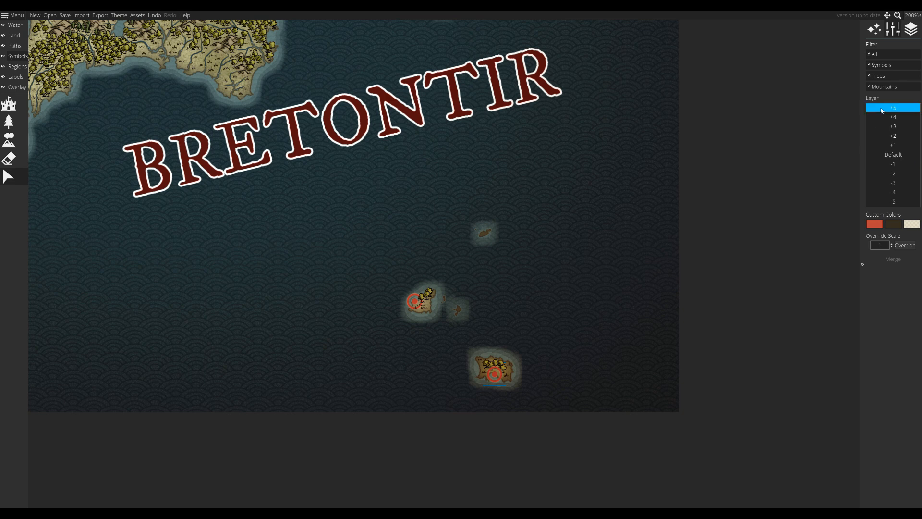
pyautogui.click(416, 300)
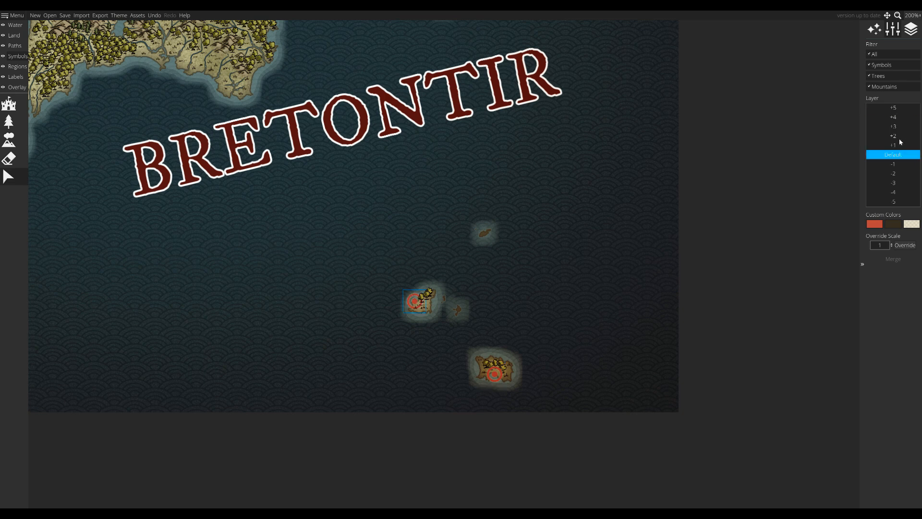
pyautogui.click(891, 109)
# Add a label reading "La Cotte" and move it beside the ringed-dot marker on the southernmost small southeastern island.
pyautogui.click(16, 77)
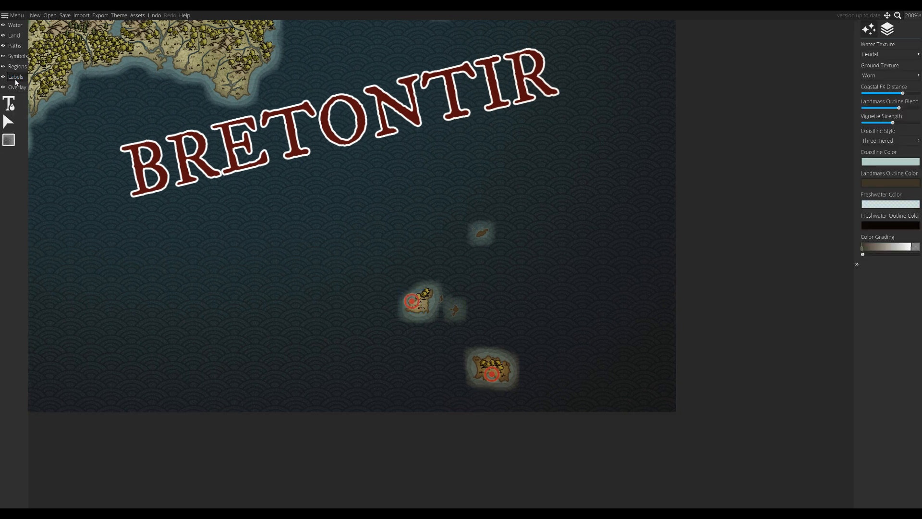
pyautogui.click(345, 371)
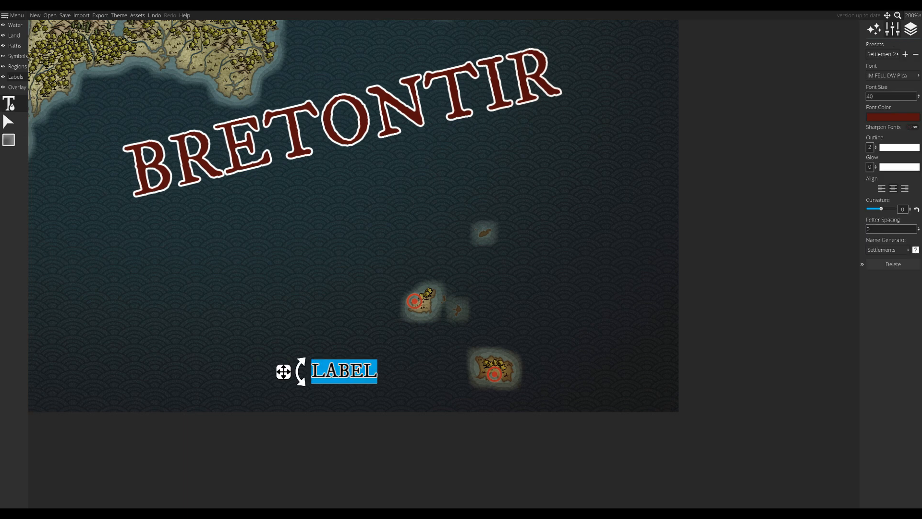
pyautogui.write('La Cotter')
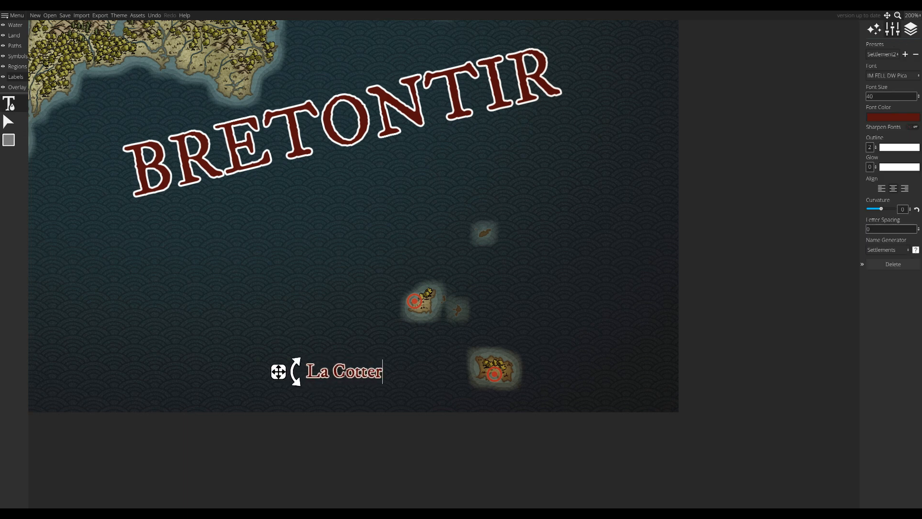
pyautogui.press('BackSpace')
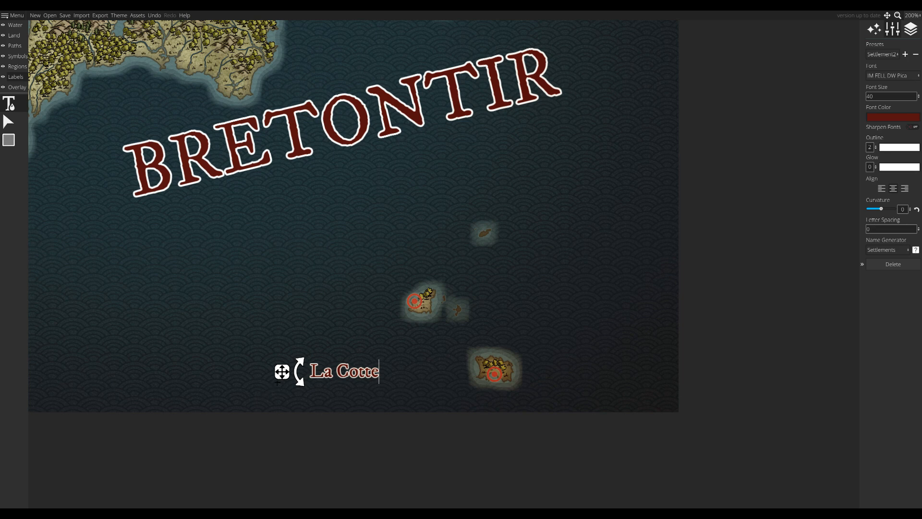
pyautogui.moveTo(282, 377); pyautogui.dragTo(389, 369)
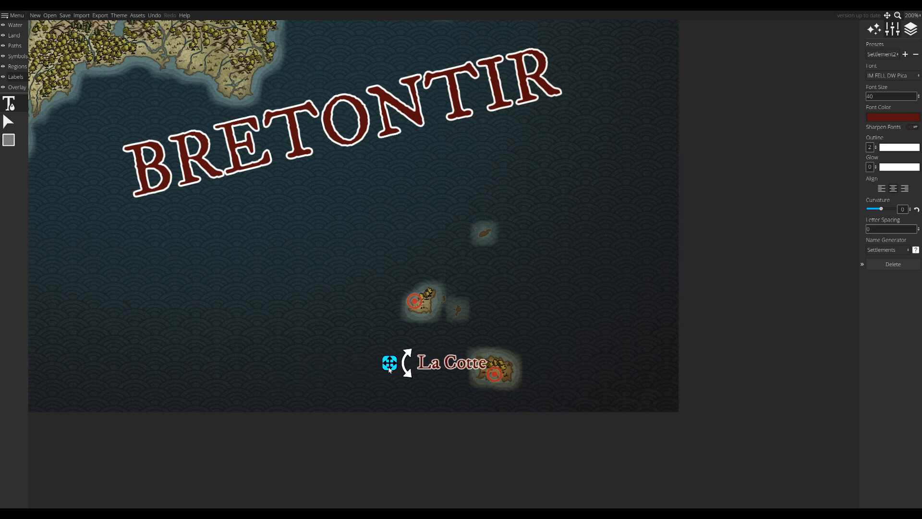
pyautogui.click(9, 130)
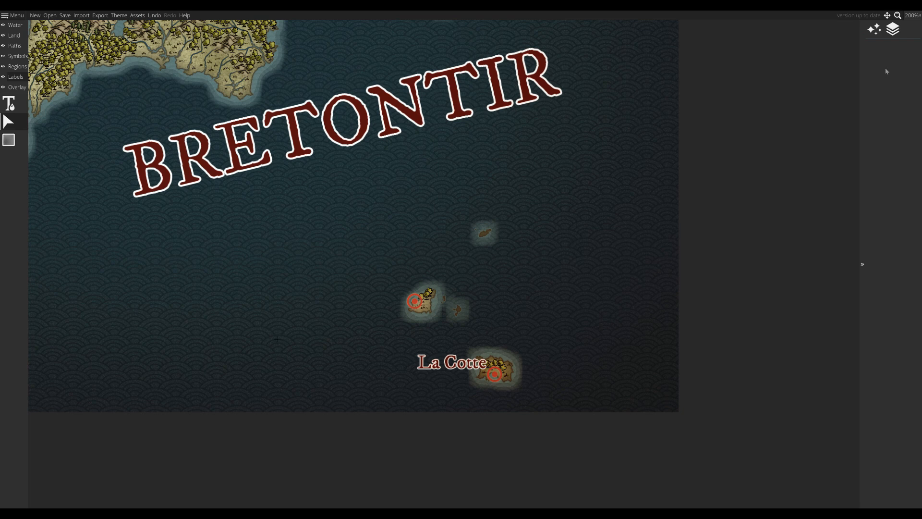
# Add a label reading "Pierrelith" in the southern sea and move it east towards the northwestern of the two marked southeastern islands.
pyautogui.click(9, 103)
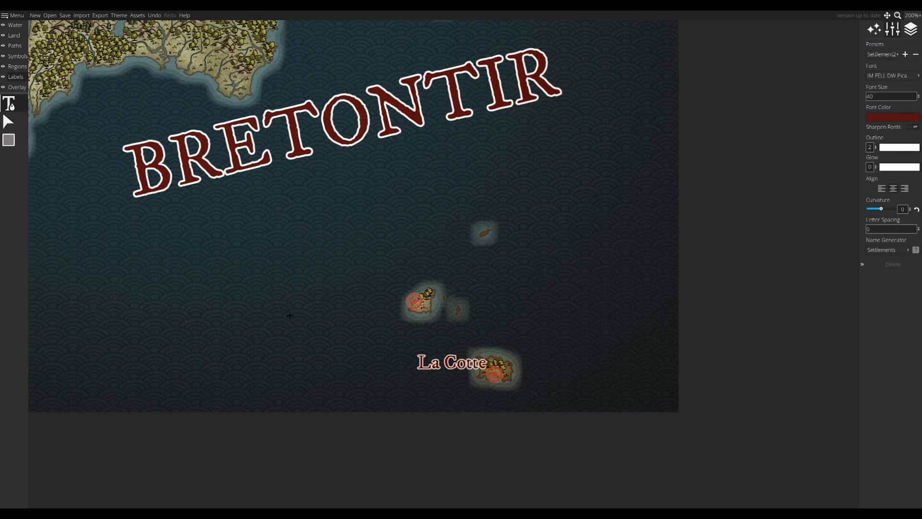
pyautogui.click(254, 272)
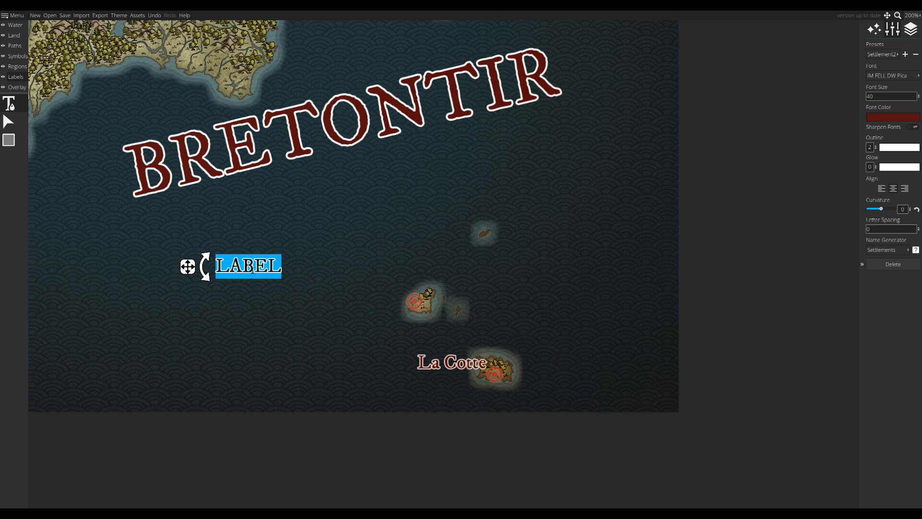
pyautogui.press('BackSpace')
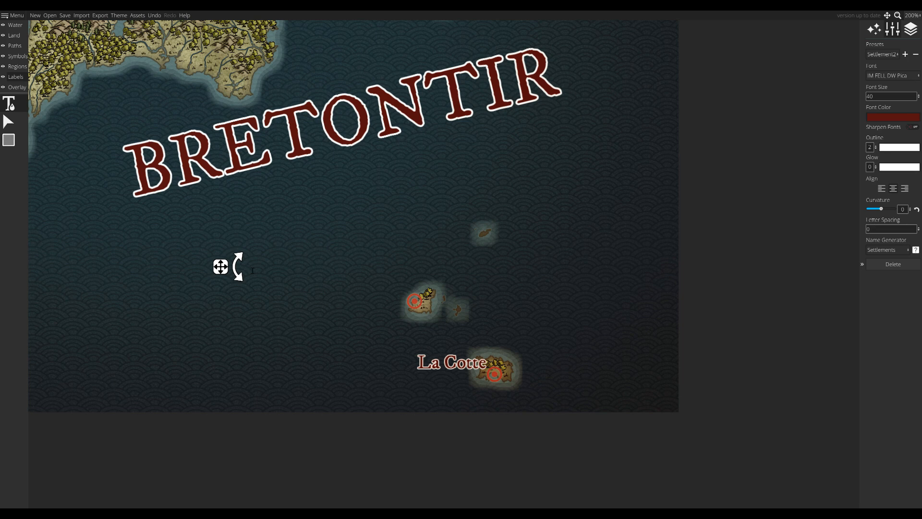
pyautogui.write('P')
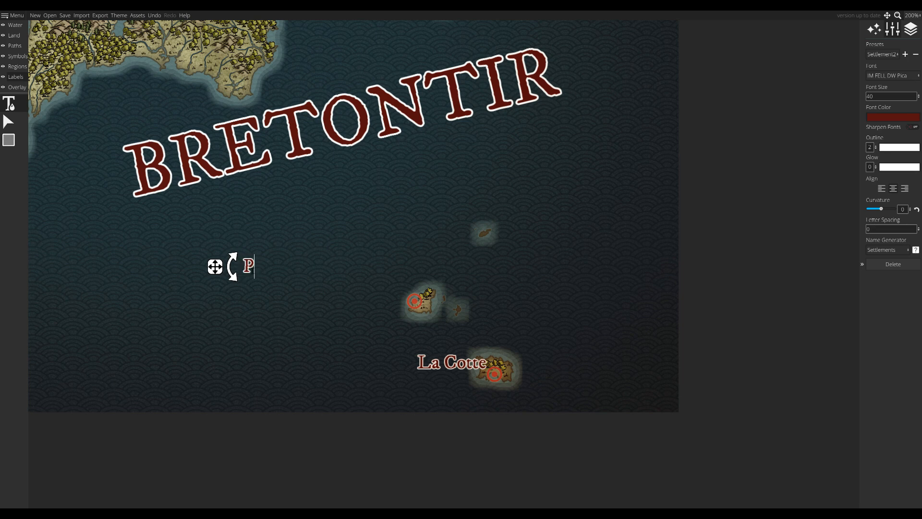
pyautogui.write('ierrelith')
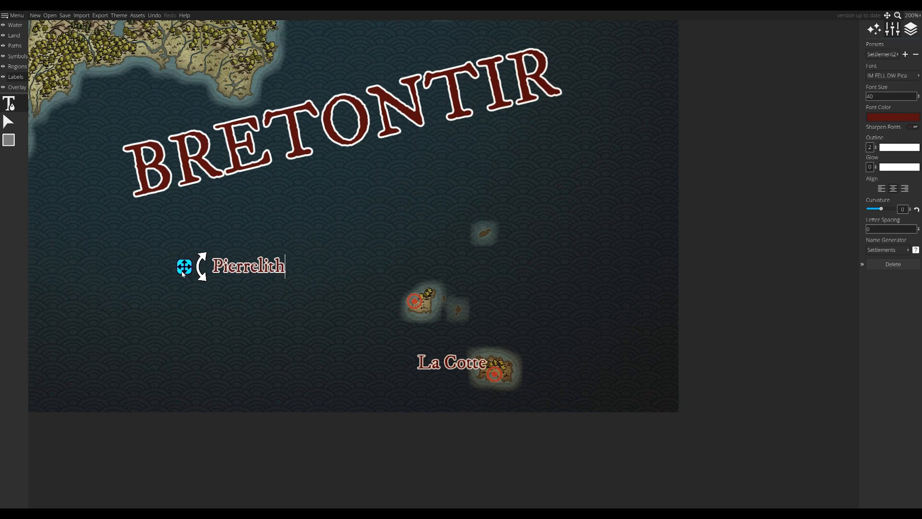
pyautogui.moveTo(182, 272); pyautogui.dragTo(300, 292)
# Add a "Cyse Ceodor" label with the Settlement2 preset and move it just northwest of the ringed-dot marker near the northern bay.
pyautogui.scroll(5, 301, 292)
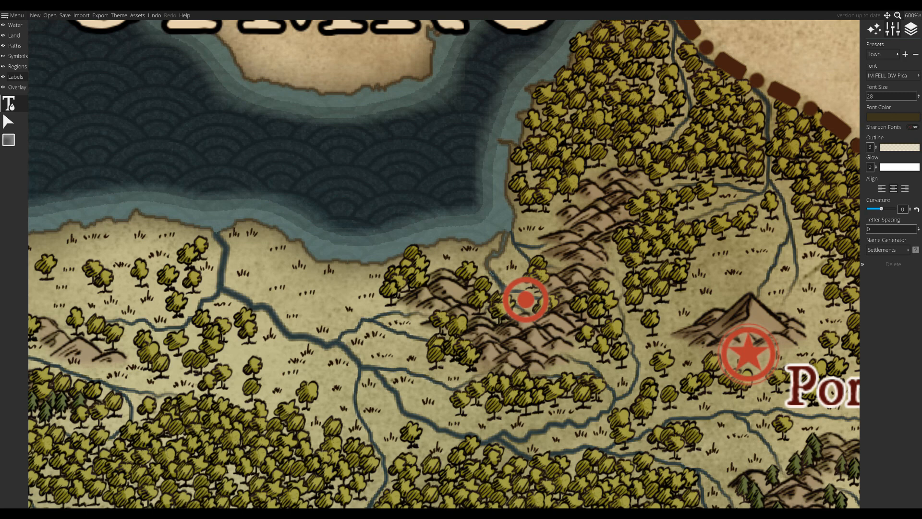
pyautogui.click(300, 198)
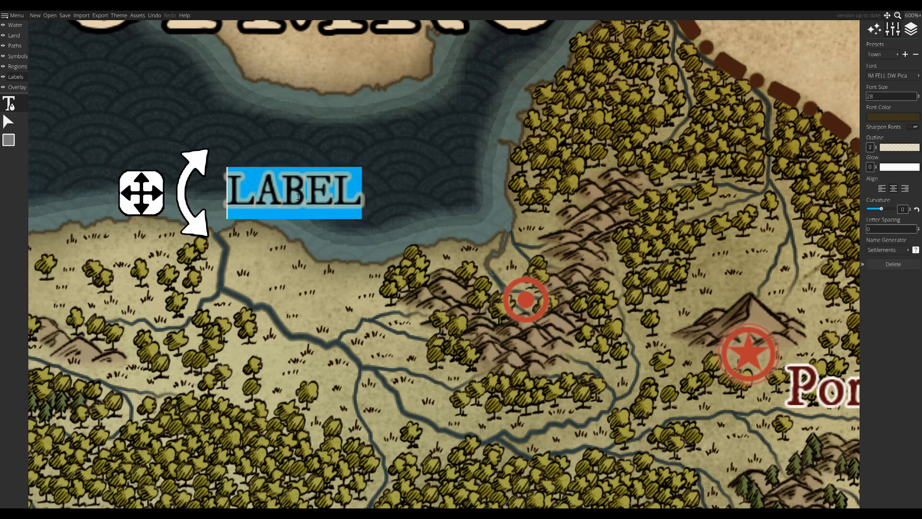
pyautogui.press('BackSpace')
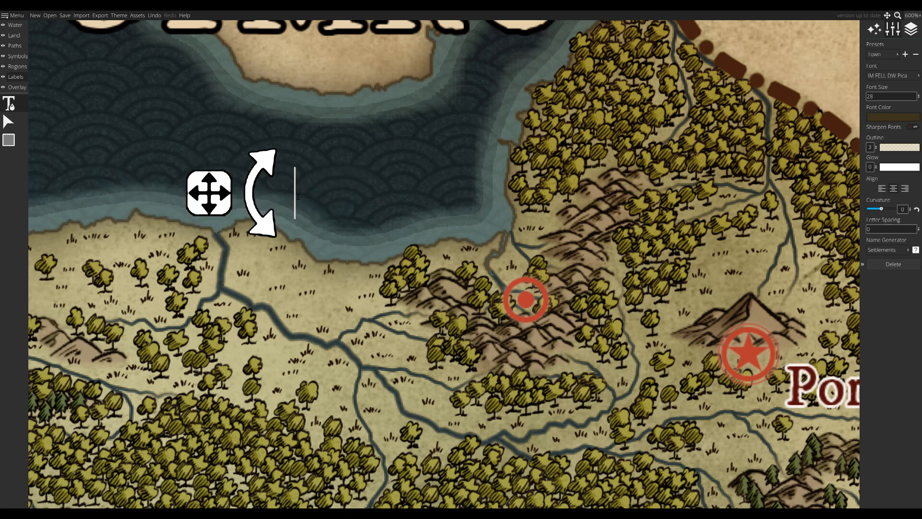
pyautogui.write('Cys')
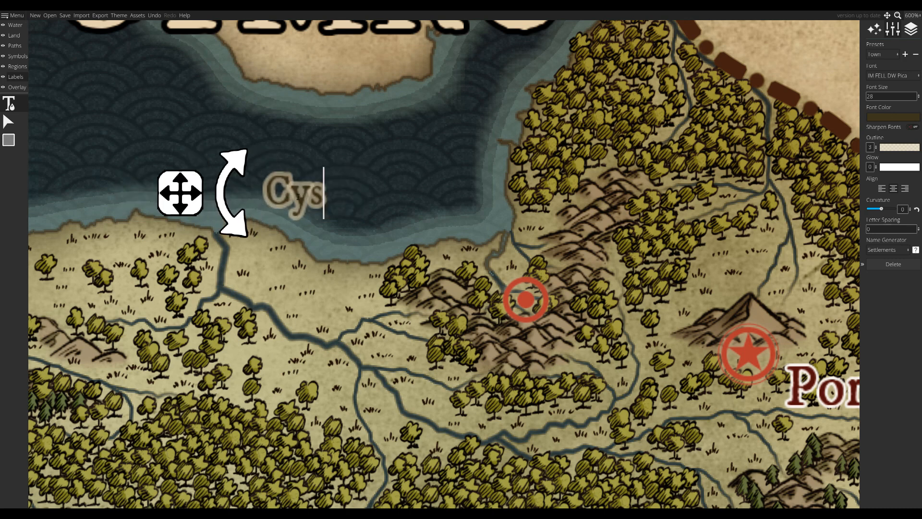
pyautogui.write('e Ce')
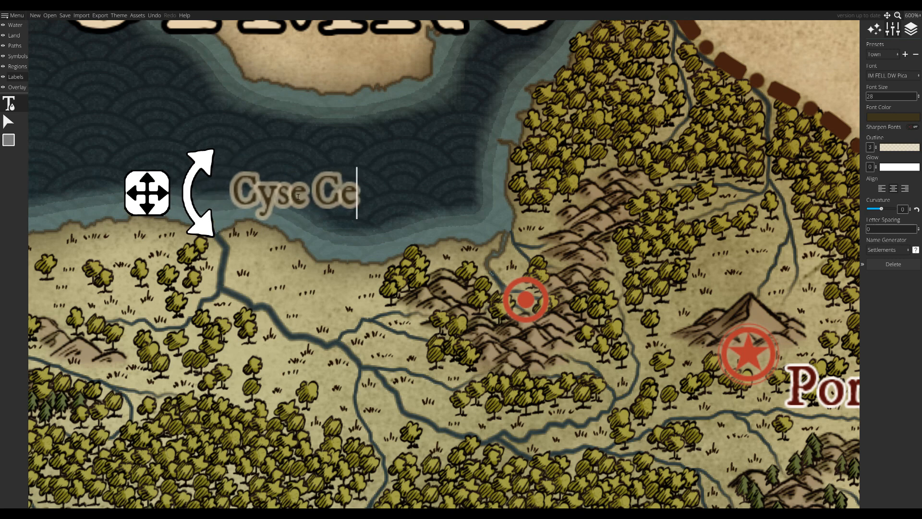
pyautogui.write('odor')
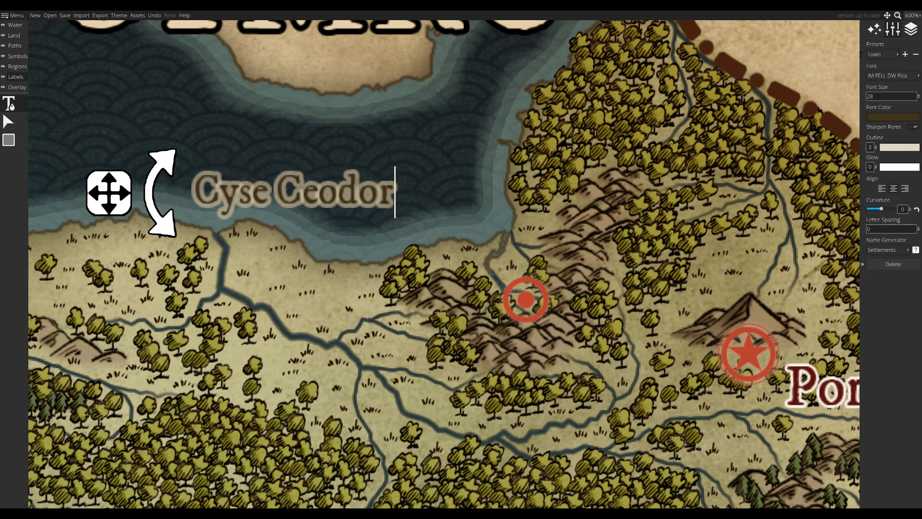
pyautogui.scroll(-2, 896, 53)
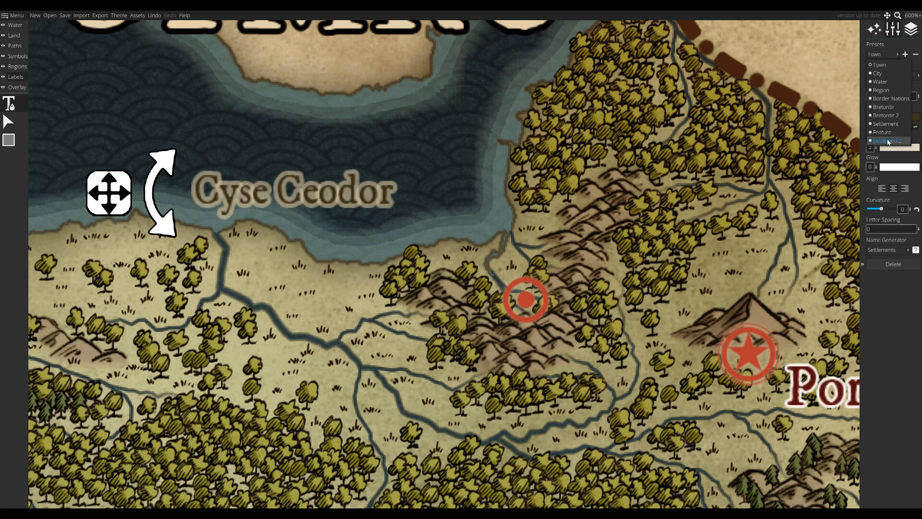
pyautogui.moveTo(84, 209); pyautogui.dragTo(148, 272)
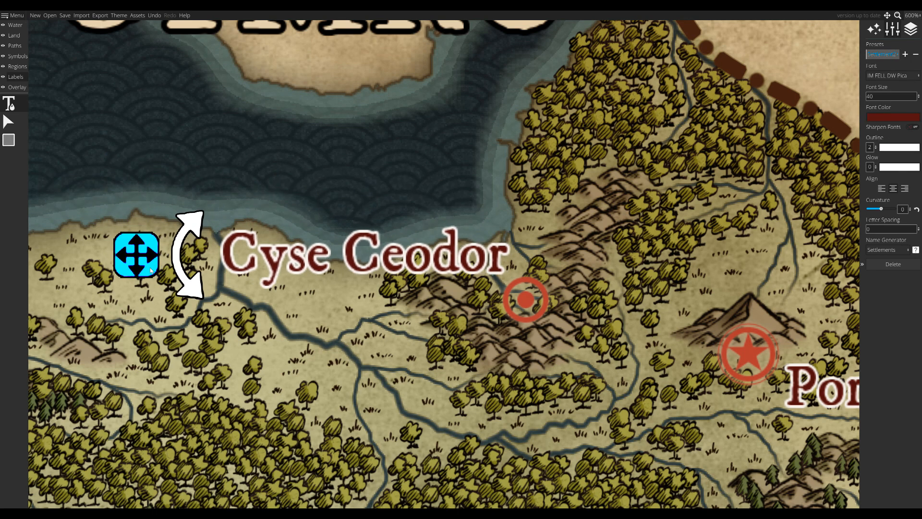
pyautogui.click(6, 126)
# Place a red ringed-dot settlement marker beside the river mouth on the western peninsula's southern coast and select it.
pyautogui.moveTo(346, 382); pyautogui.dragTo(373, 363)
pyautogui.scroll(-5, 373, 363)
pyautogui.scroll(-1, 444, 316)
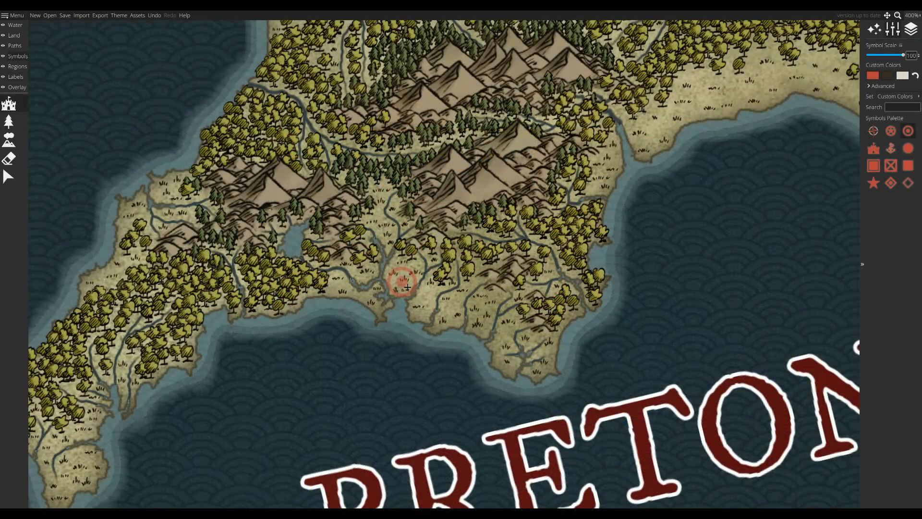
pyautogui.click(402, 281)
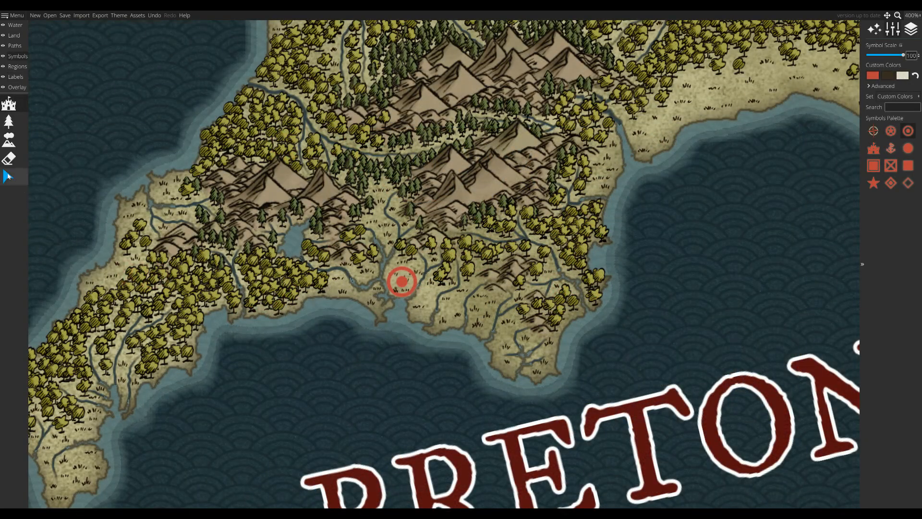
pyautogui.click(9, 176)
pyautogui.click(400, 288)
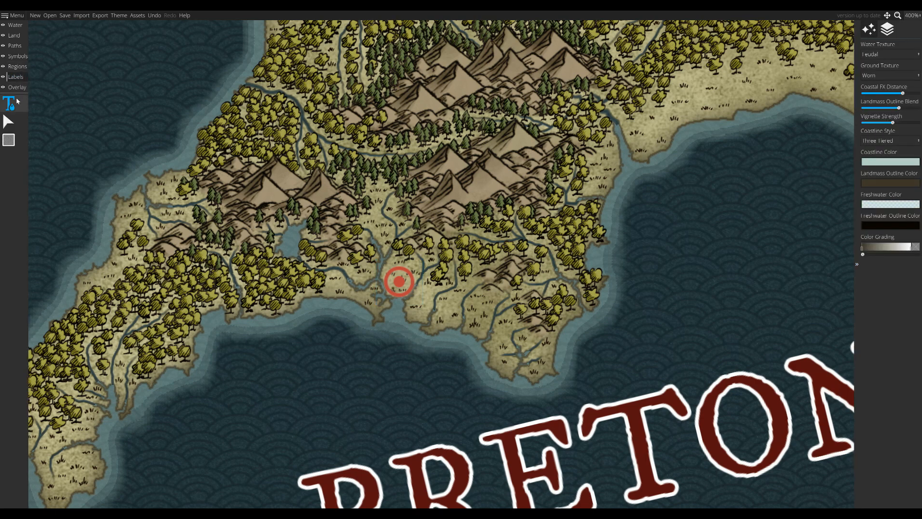
# Add a label reading "Dewerstone" and move it just northeast of the ringed-dot marker by the southern river mouth.
pyautogui.click(17, 76)
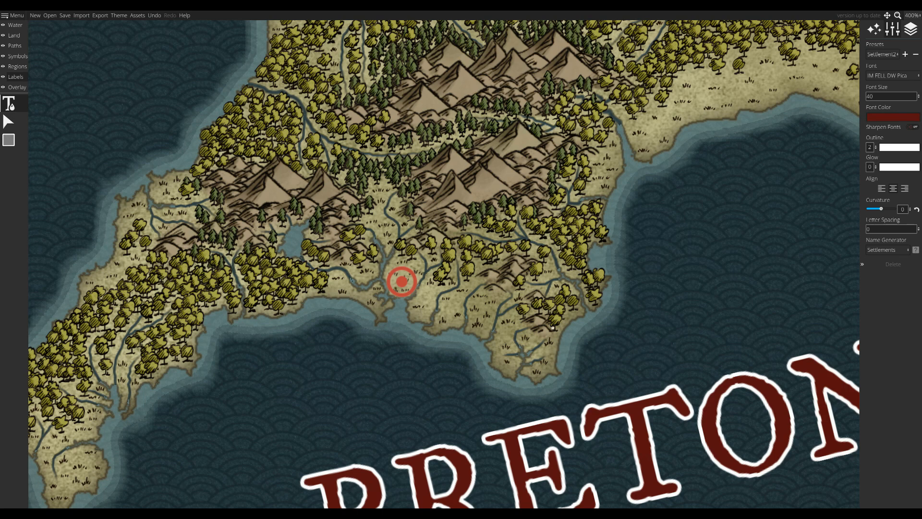
pyautogui.moveTo(554, 327); pyautogui.dragTo(518, 330)
pyautogui.click(403, 261)
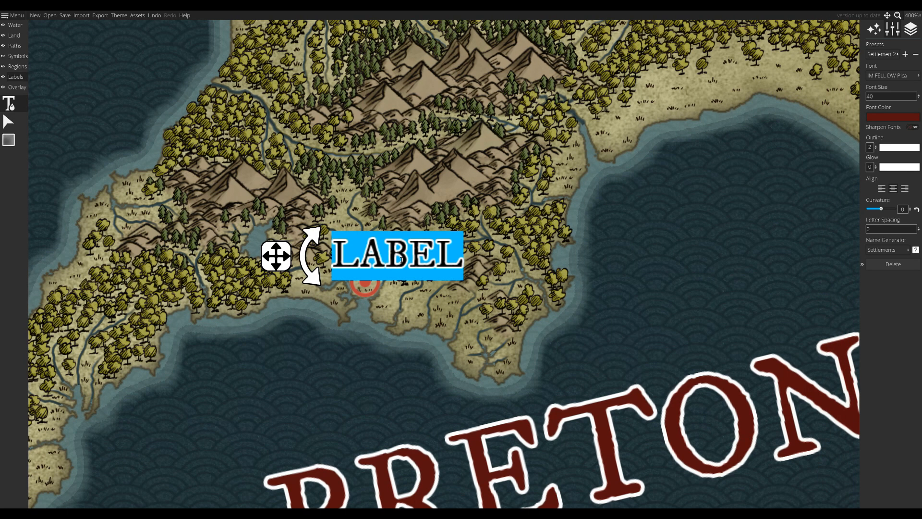
pyautogui.press('BackSpace')
pyautogui.moveTo(344, 253); pyautogui.dragTo(364, 253)
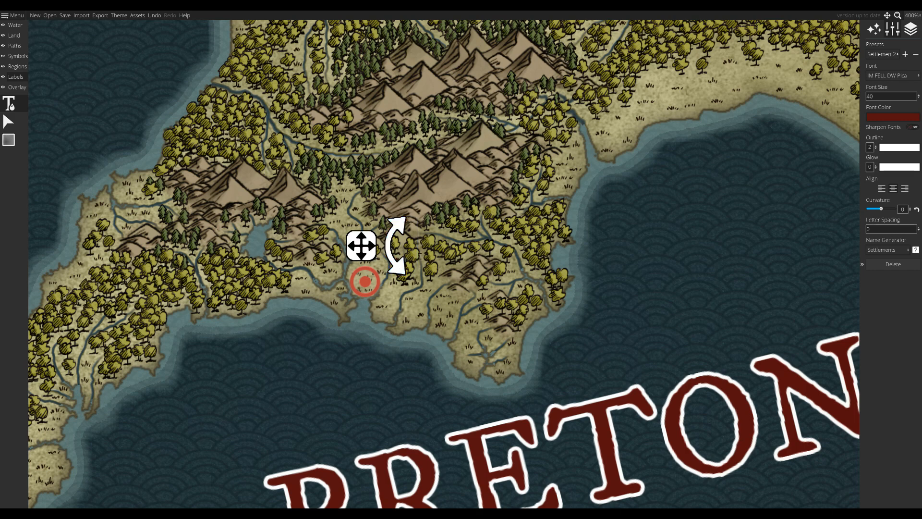
pyautogui.write('Dewerstone')
pyautogui.moveTo(268, 255); pyautogui.dragTo(336, 262)
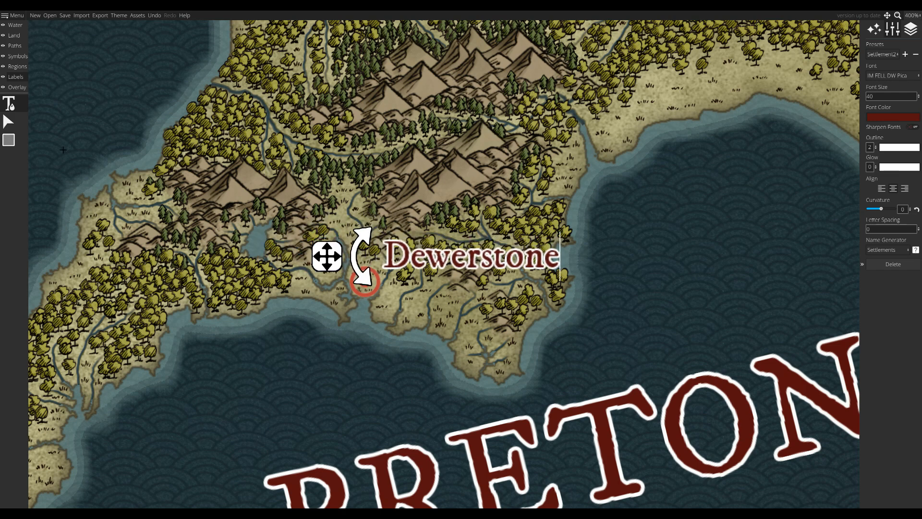
pyautogui.click(2, 122)
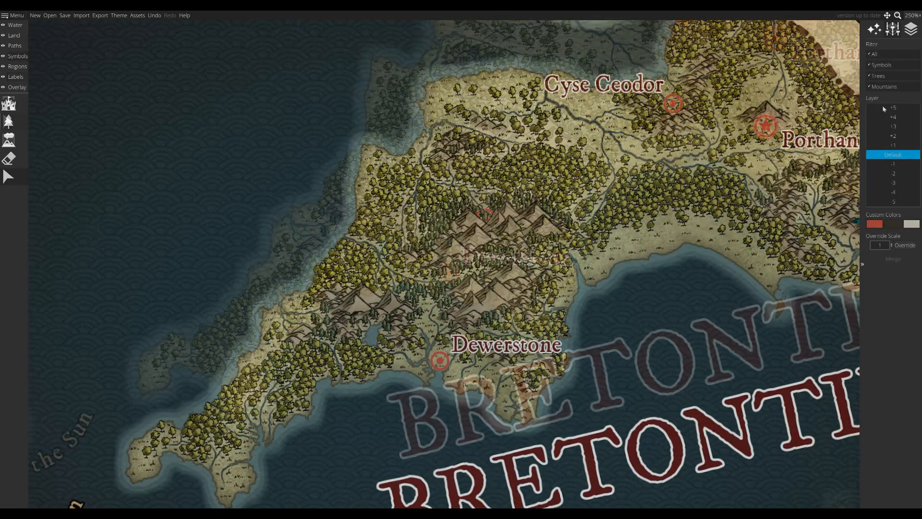
# Raise the ringed-dot marker at the northern edge of the western peninsula's mountains to layer +5 and nudge it slightly northeast.
pyautogui.click(884, 108)
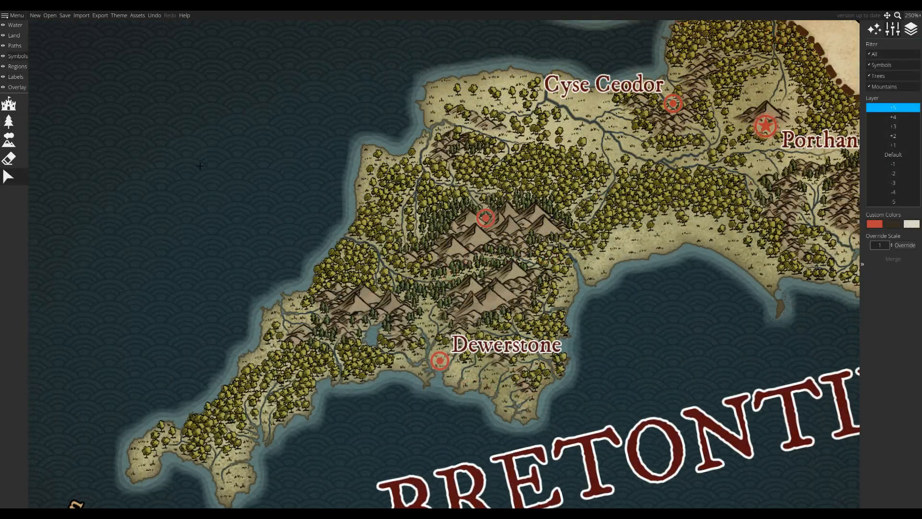
pyautogui.click(486, 224)
# Add a label reading "Feraros" and move it east to the ringed-dot marker on the peninsula's northern mountains.
pyautogui.click(17, 87)
pyautogui.click(15, 78)
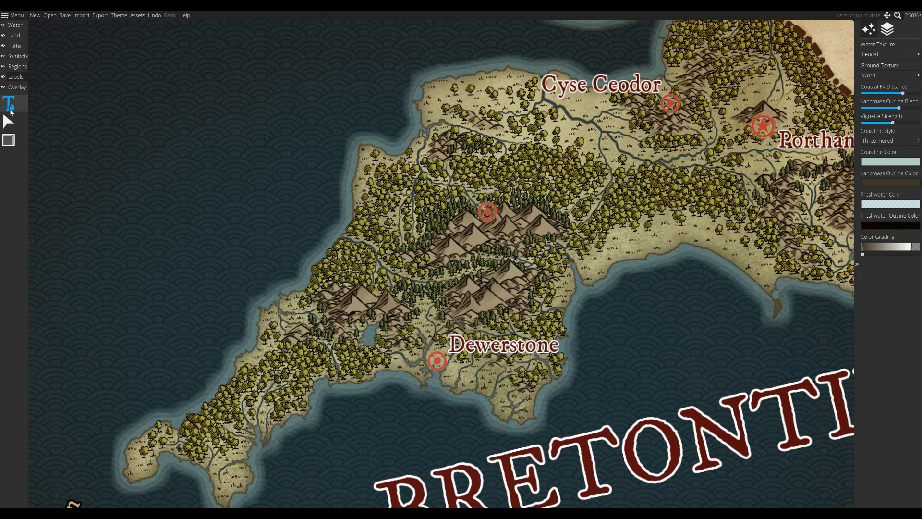
pyautogui.click(11, 106)
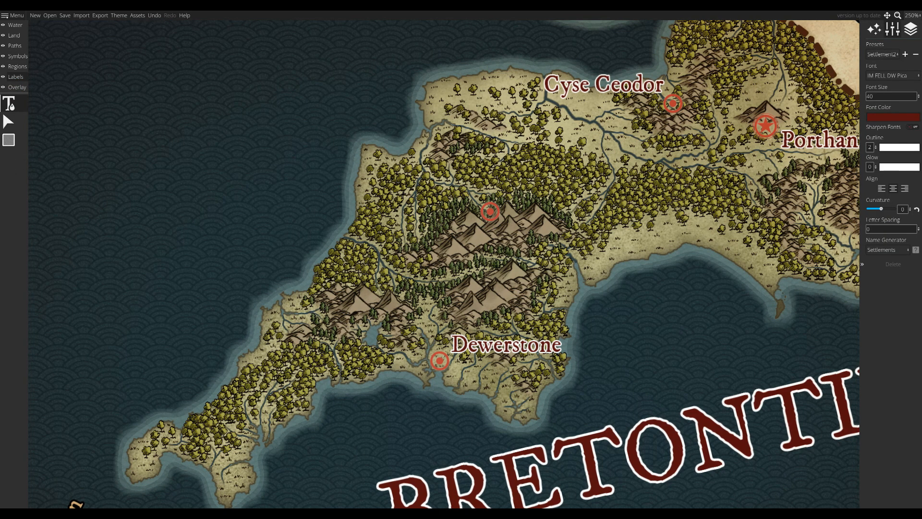
pyautogui.click(343, 177)
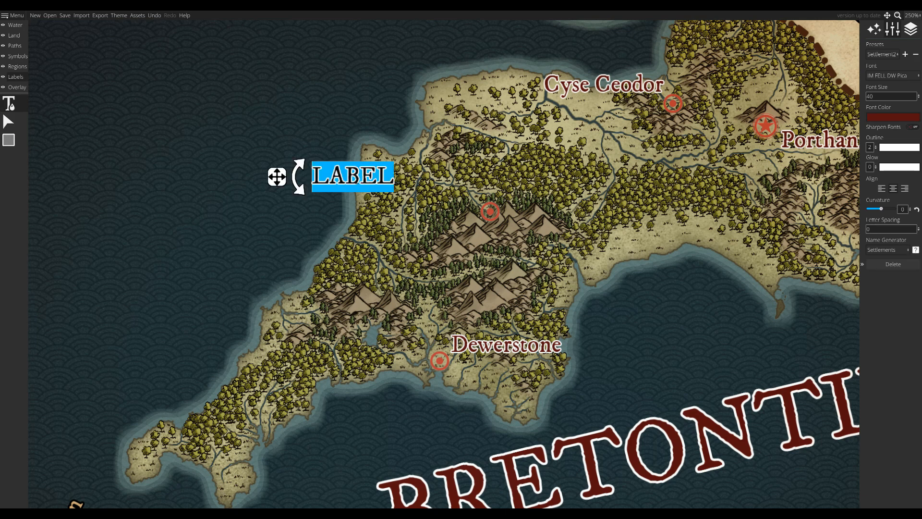
pyautogui.press('BackSpace')
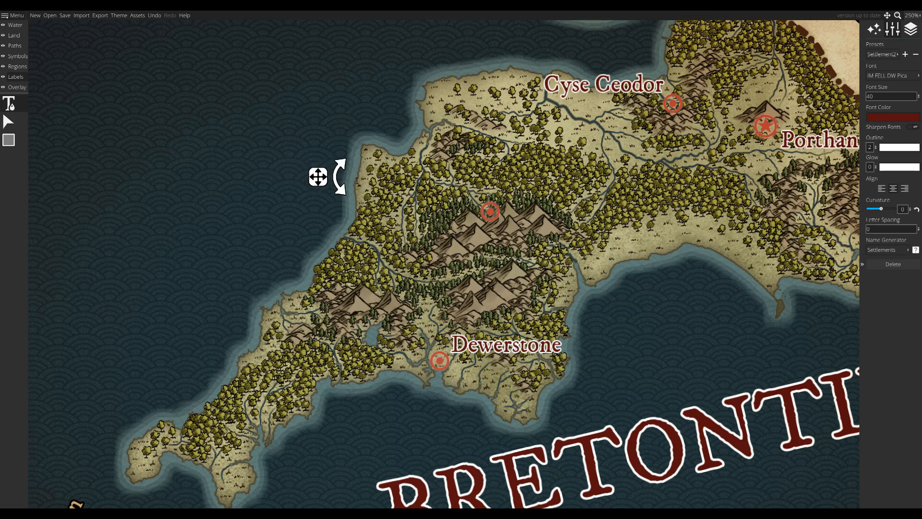
pyautogui.write('Feraros')
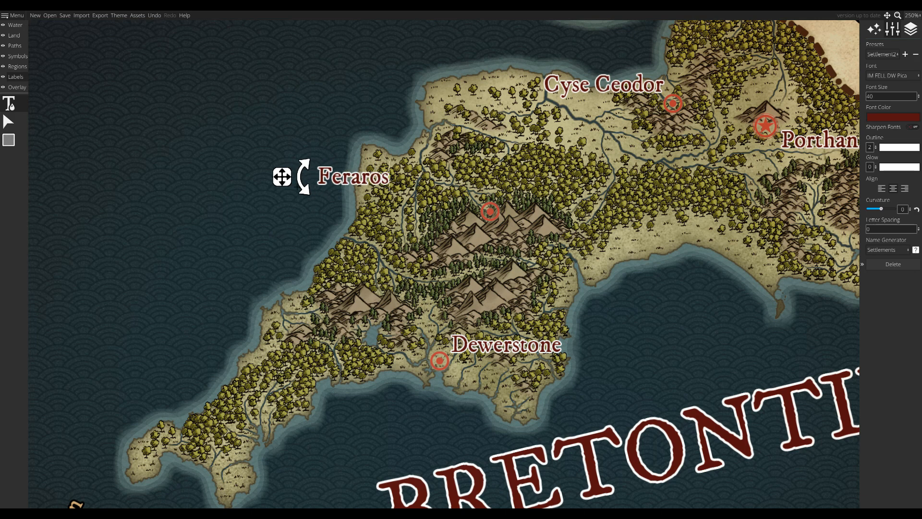
pyautogui.moveTo(288, 175)
pyautogui.mouseDown()
pyautogui.moveTo(420, 225)
pyautogui.moveTo(480, 181)
pyautogui.moveTo(475, 193)
pyautogui.mouseUp()
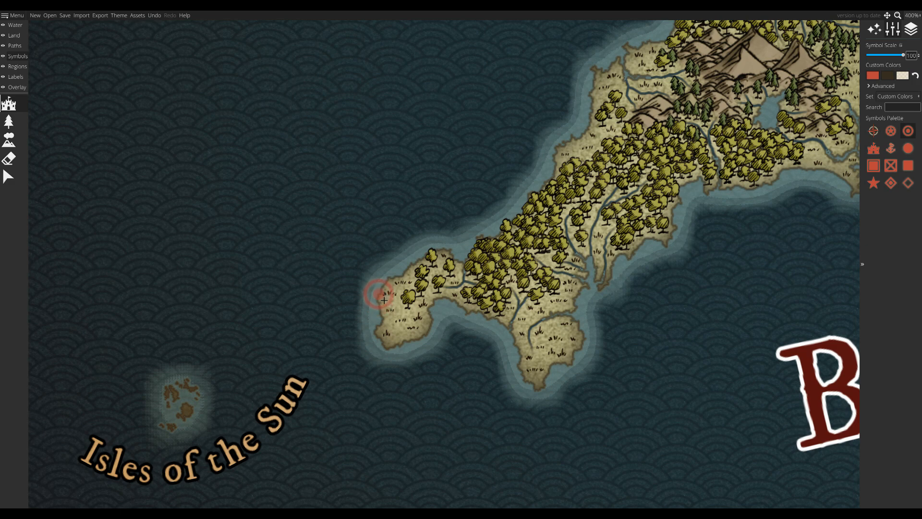
# Place a red ringed-dot settlement marker at the western peninsula's southwestern tip and raise it to layer +5.
pyautogui.click(377, 299)
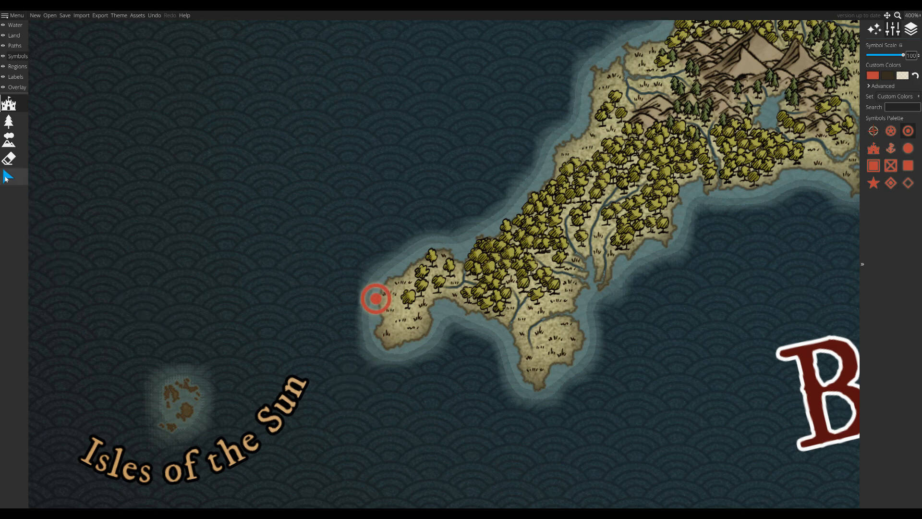
pyautogui.click(8, 177)
pyautogui.click(373, 294)
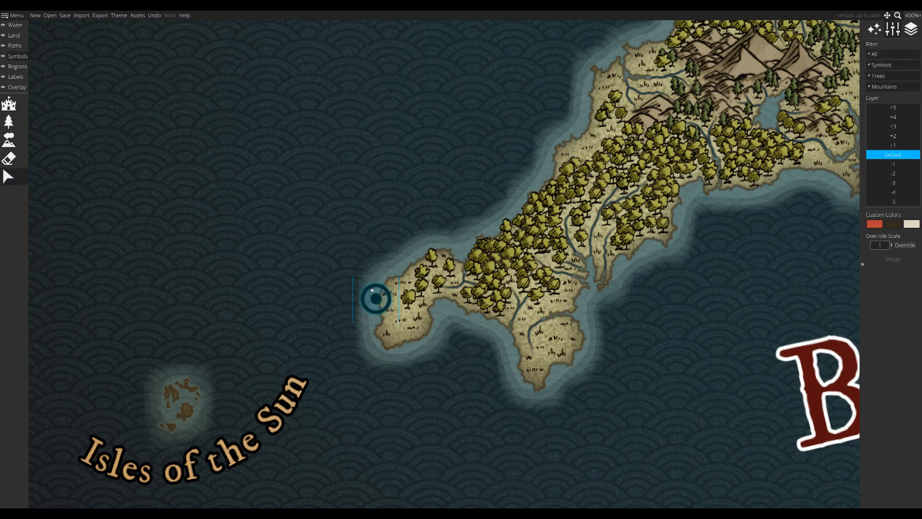
pyautogui.click(894, 108)
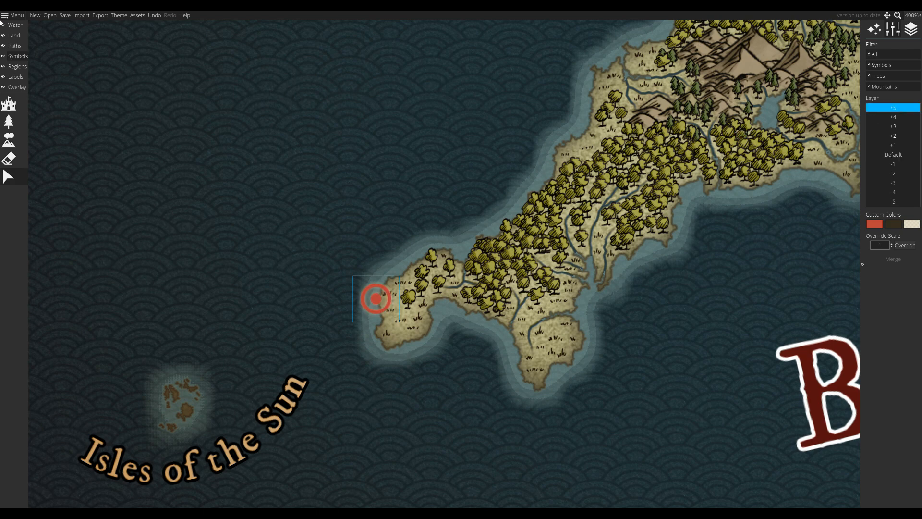
# Add a label reading "World's End" and move it just northeast of the ringed-dot marker at the peninsula's southwestern tip.
pyautogui.click(16, 77)
pyautogui.click(15, 101)
pyautogui.click(429, 206)
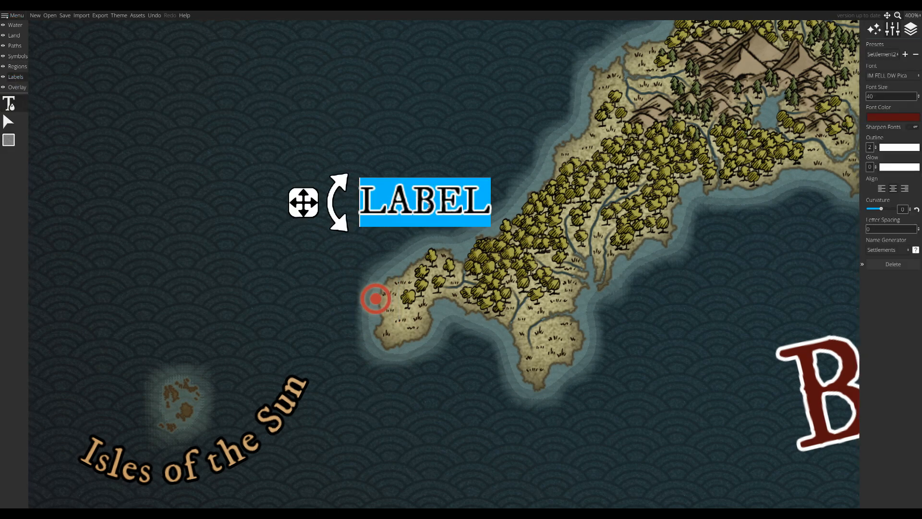
pyautogui.write("World's ")
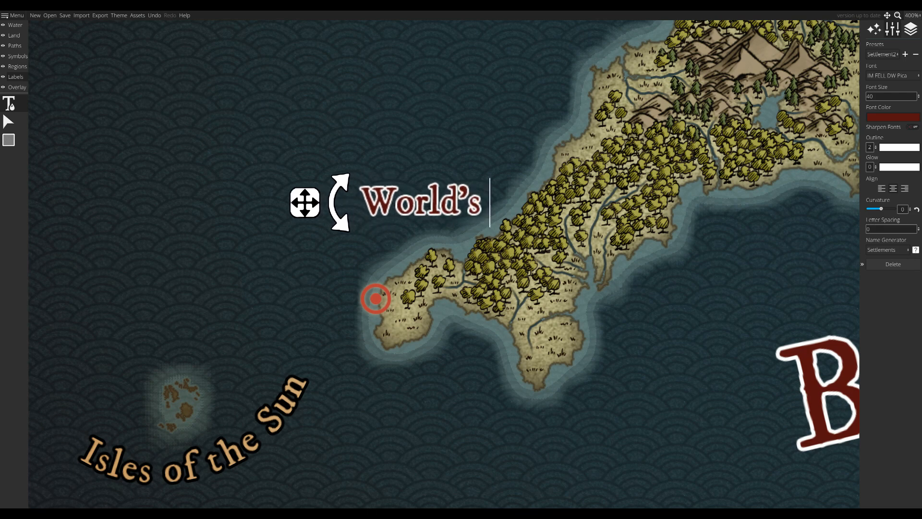
pyautogui.write('End')
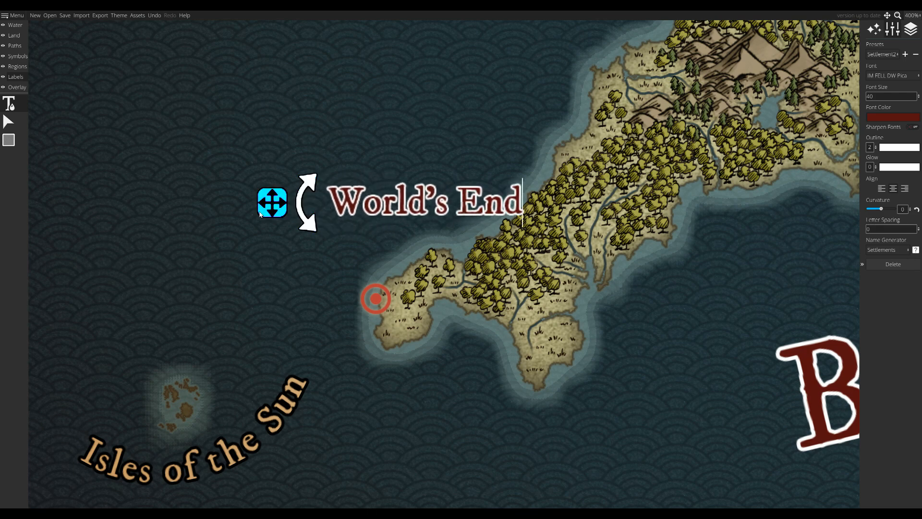
pyautogui.moveTo(273, 212); pyautogui.dragTo(330, 231)
pyautogui.moveTo(331, 232); pyautogui.dragTo(333, 288)
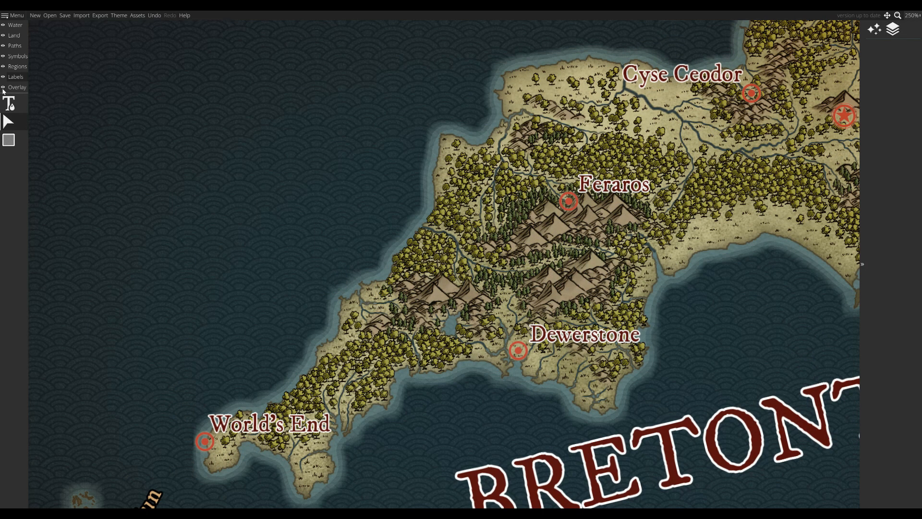
# Place a ringed-dot marker on the peninsula's coast west of the southern mountains and add the label "Zennor" just northwest of it.
pyautogui.click(17, 56)
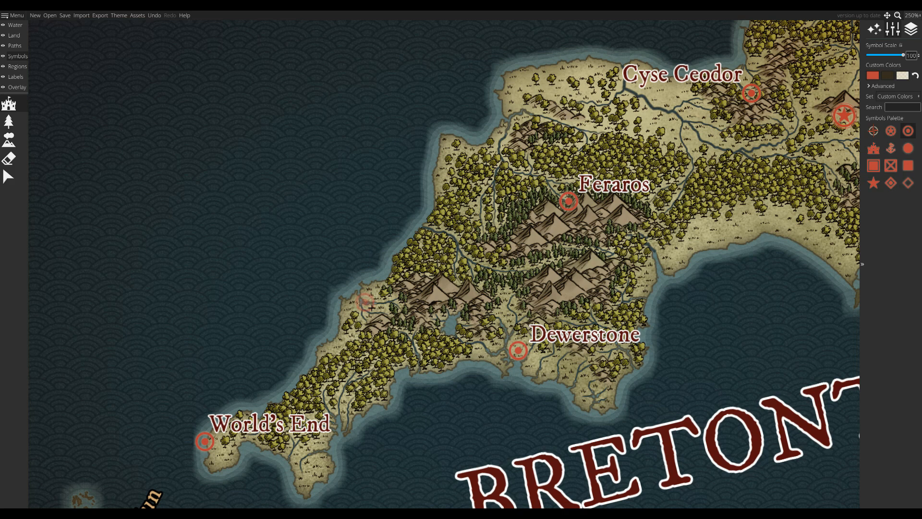
pyautogui.click(369, 304)
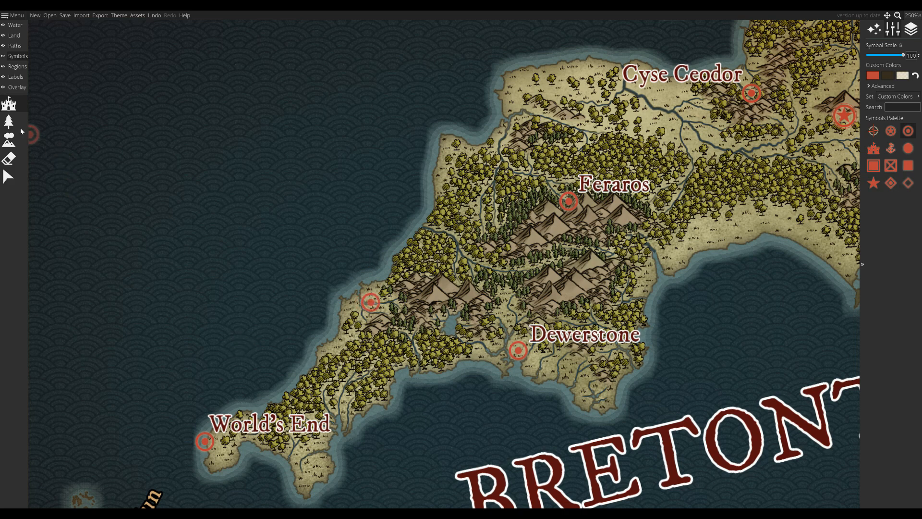
pyautogui.click(16, 77)
pyautogui.click(15, 105)
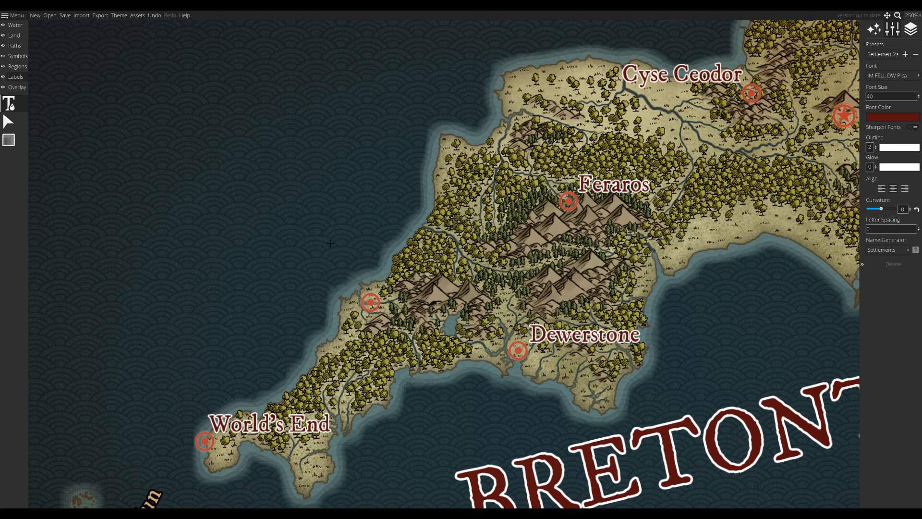
pyautogui.click(285, 257)
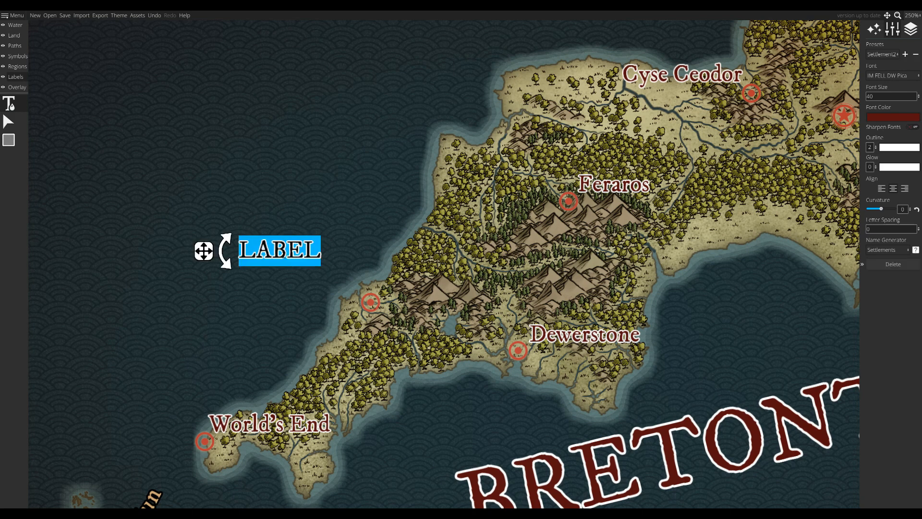
pyautogui.press('BackSpace')
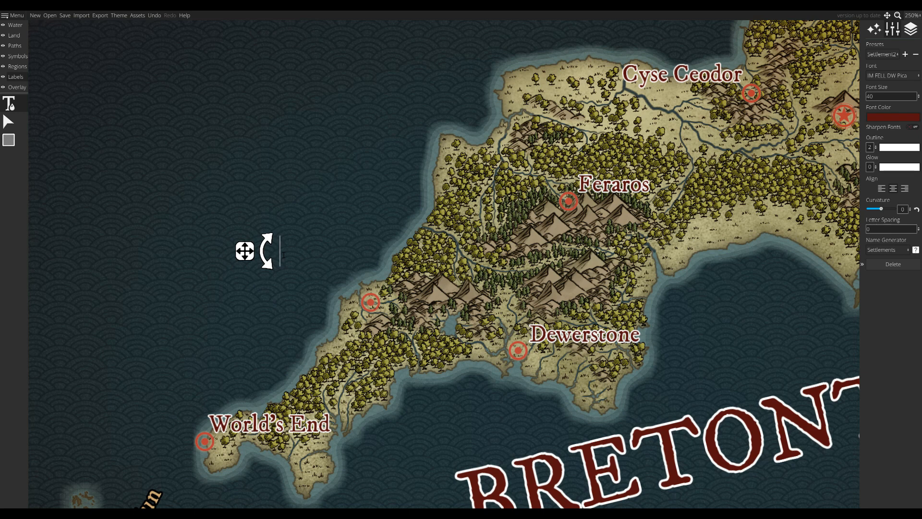
pyautogui.write('Zennor')
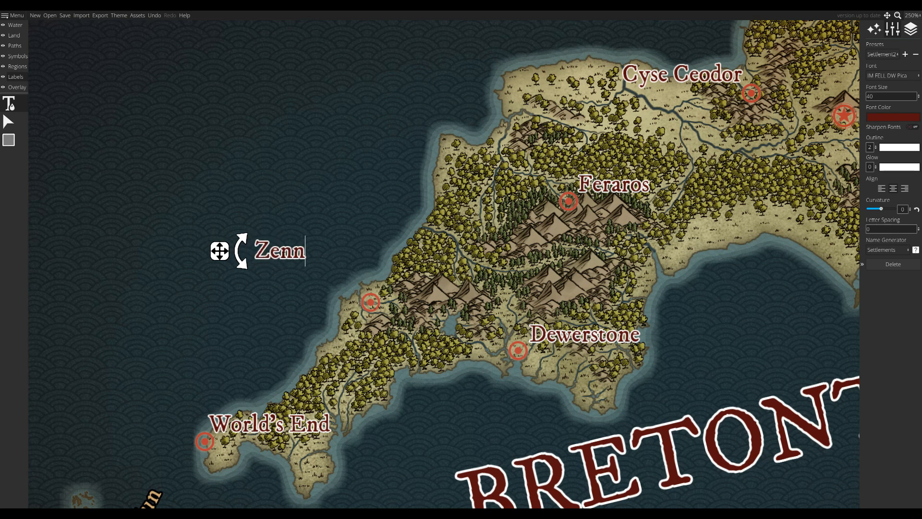
pyautogui.moveTo(209, 251); pyautogui.dragTo(255, 284)
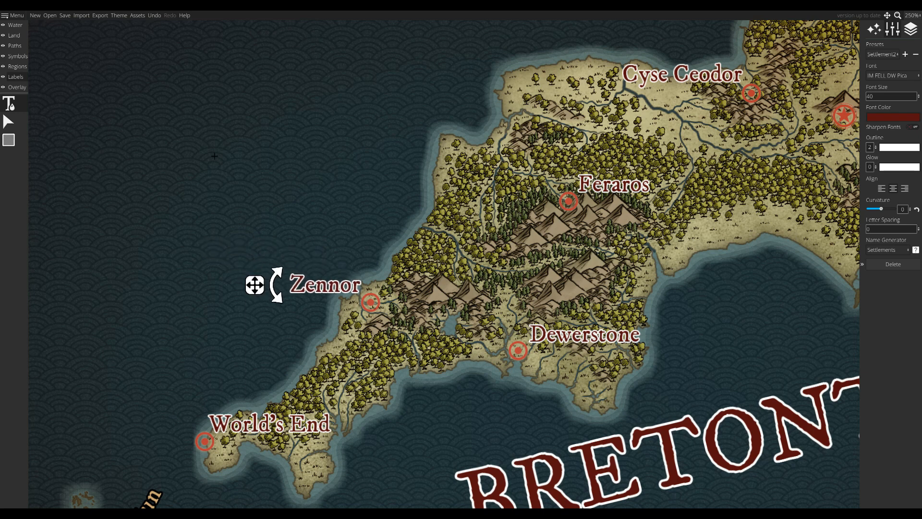
# Add a label in the sea northwest of the peninsula using the Feature preset, reading "Bay of Mermaids".
pyautogui.click(209, 153)
pyautogui.click(886, 54)
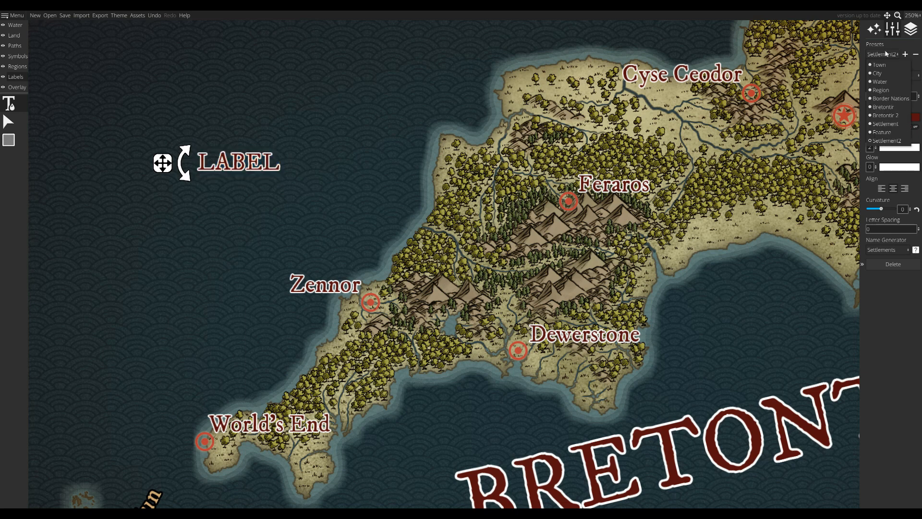
pyautogui.click(887, 134)
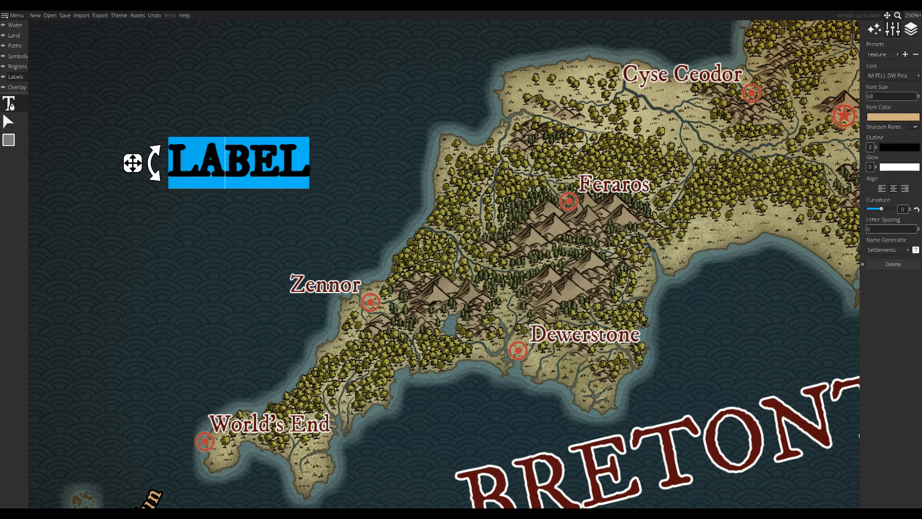
pyautogui.write('B')
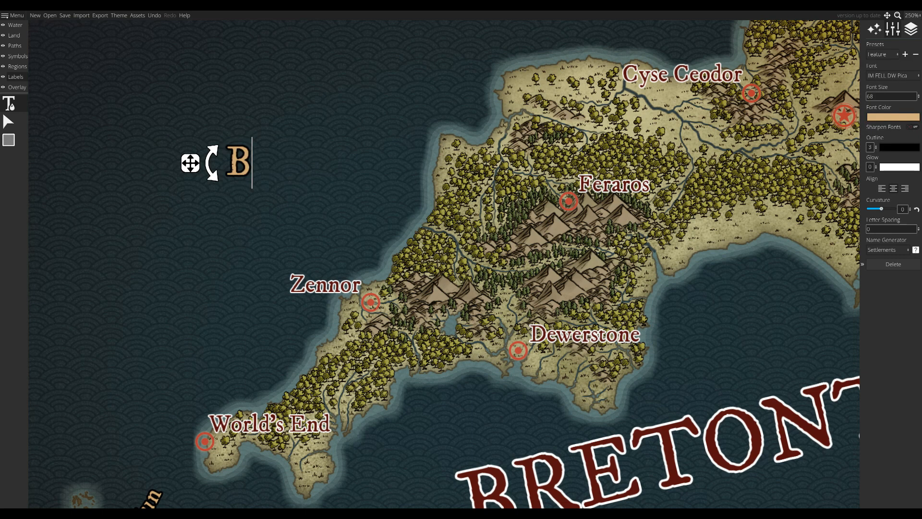
pyautogui.write('ay of Mermaids')
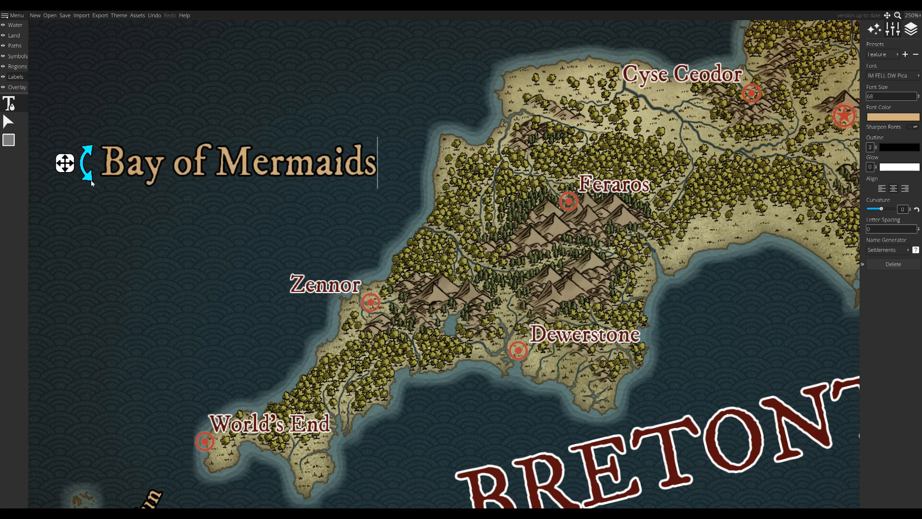
# Set the "Bay of Mermaids" label to font size 55, then curve and rotate it to follow the northwestern coast.
pyautogui.moveTo(87, 163); pyautogui.dragTo(108, 236)
pyautogui.hotkey('ctrl', 'a')
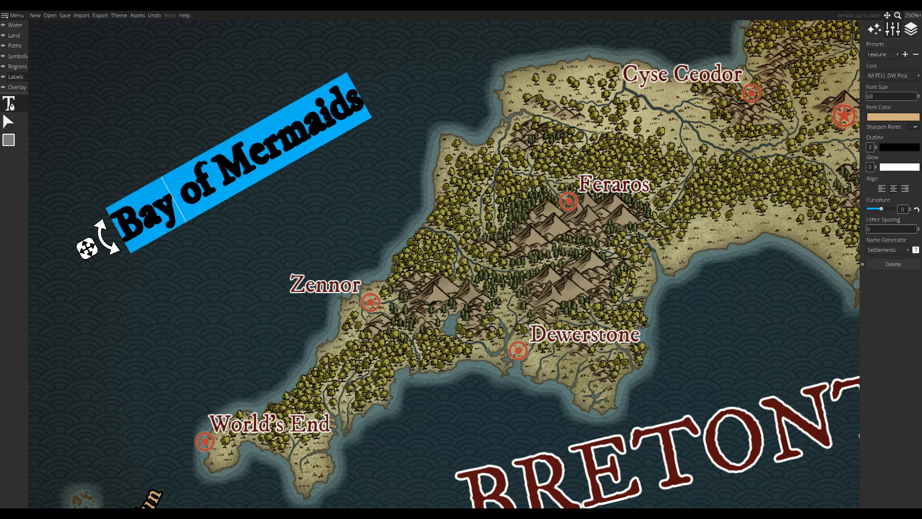
pyautogui.click(869, 96)
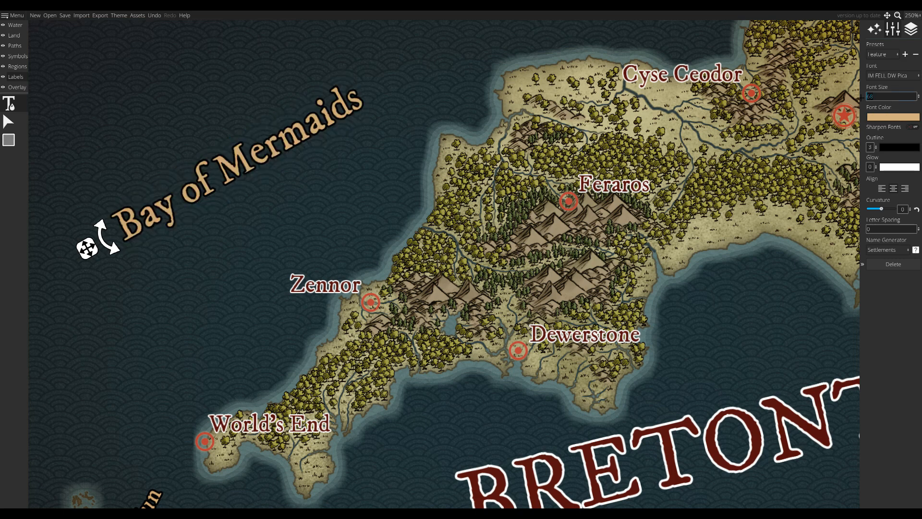
pyautogui.write('55')
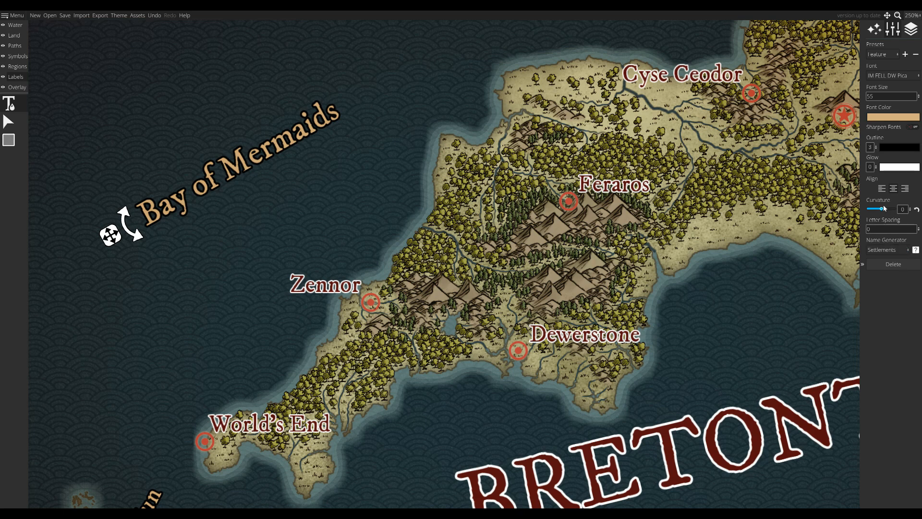
pyautogui.moveTo(884, 209); pyautogui.dragTo(882, 210)
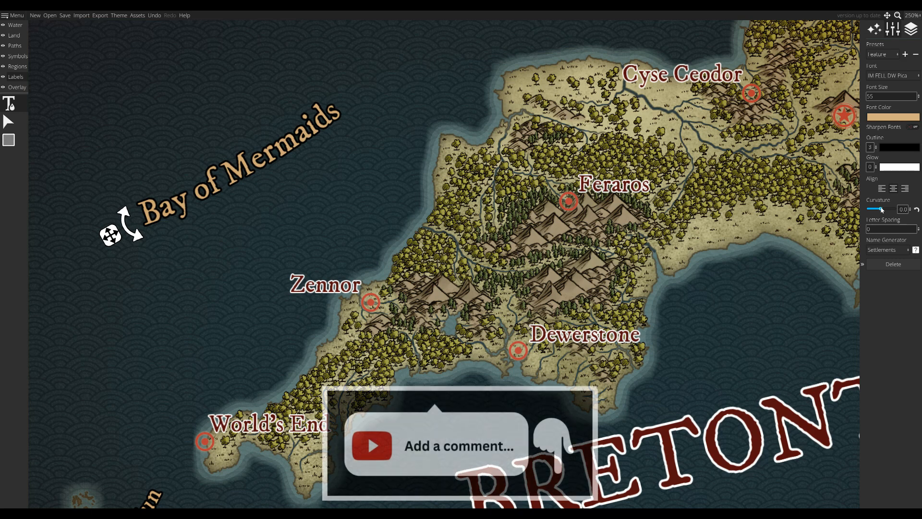
pyautogui.moveTo(131, 222); pyautogui.dragTo(163, 261)
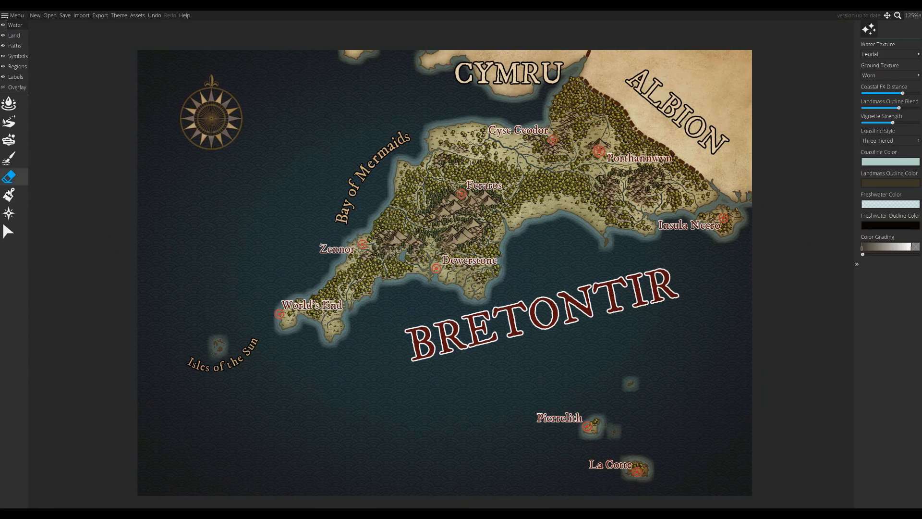
# Draw 16-direction radial lines centred on the compass rose with Fade Out turned on.
pyautogui.click(893, 54)
pyautogui.moveTo(827, 119); pyautogui.dragTo(857, 123)
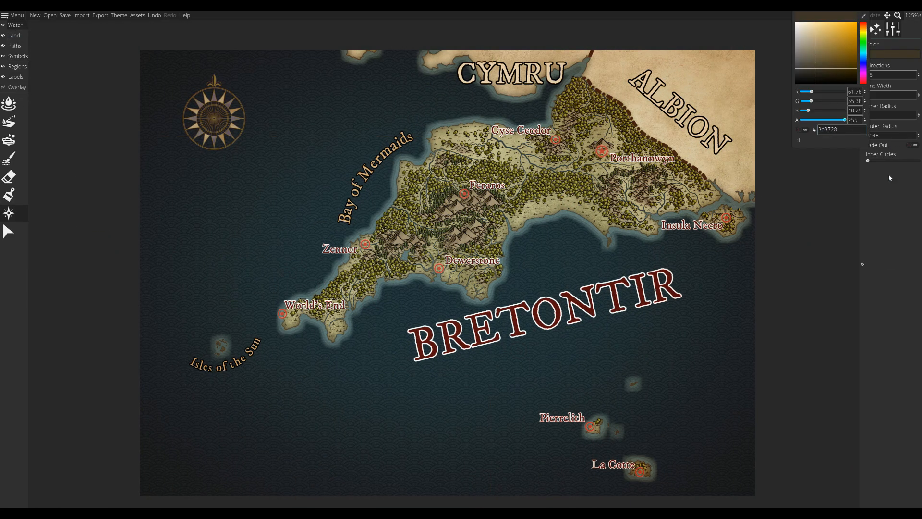
pyautogui.click(913, 145)
pyautogui.scroll(8, 206, 146)
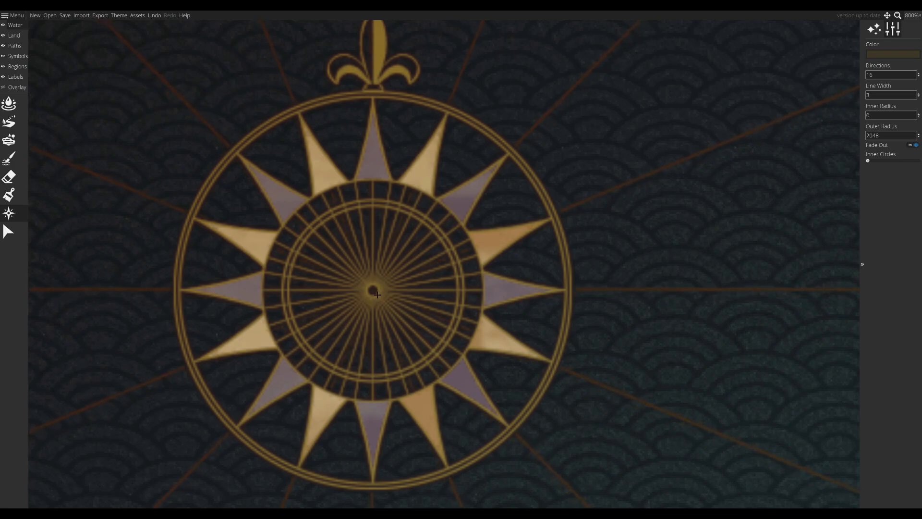
pyautogui.scroll(-10, 377, 294)
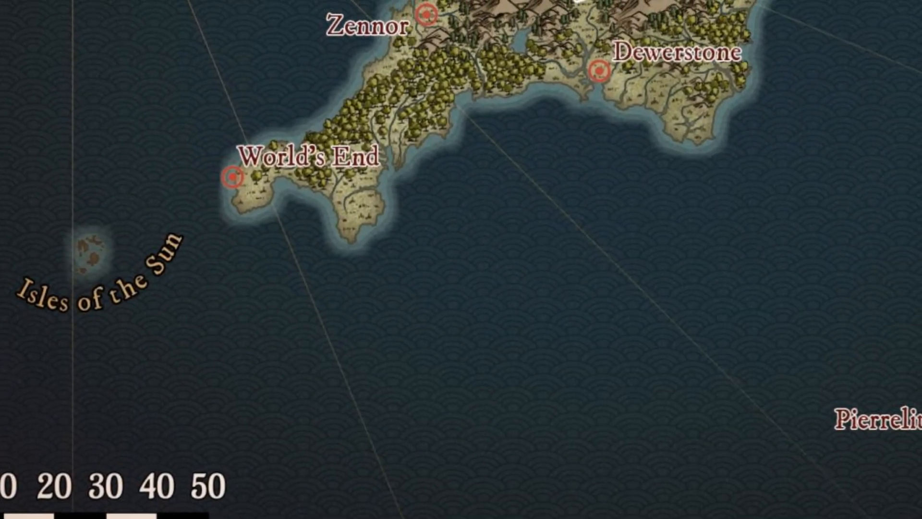